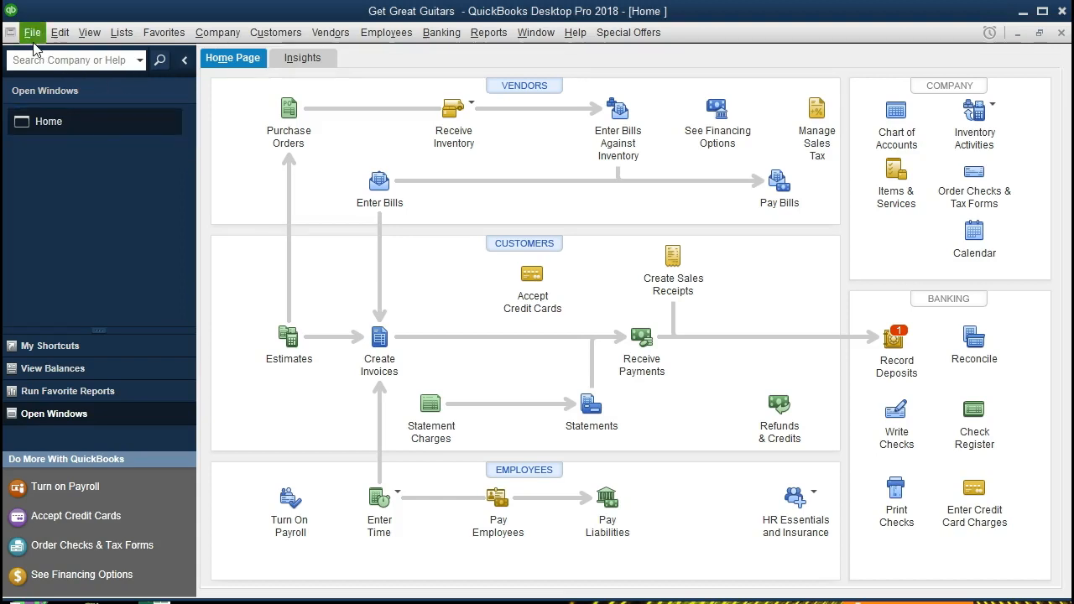
{"action": "left_click", "coordinate": [32, 33]}
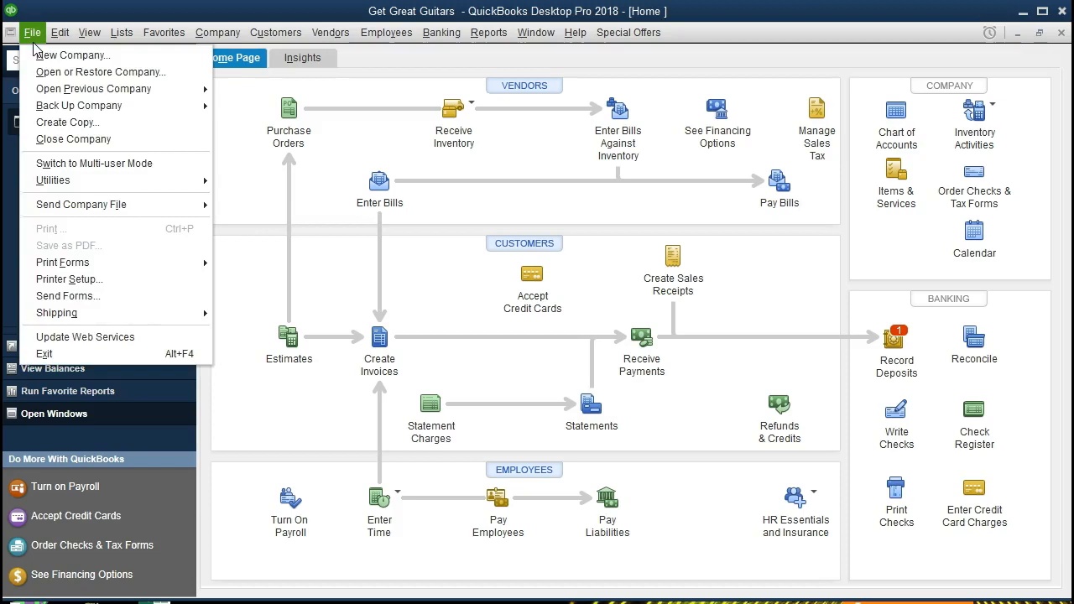
{"action": "left_click", "coordinate": [32, 43]}
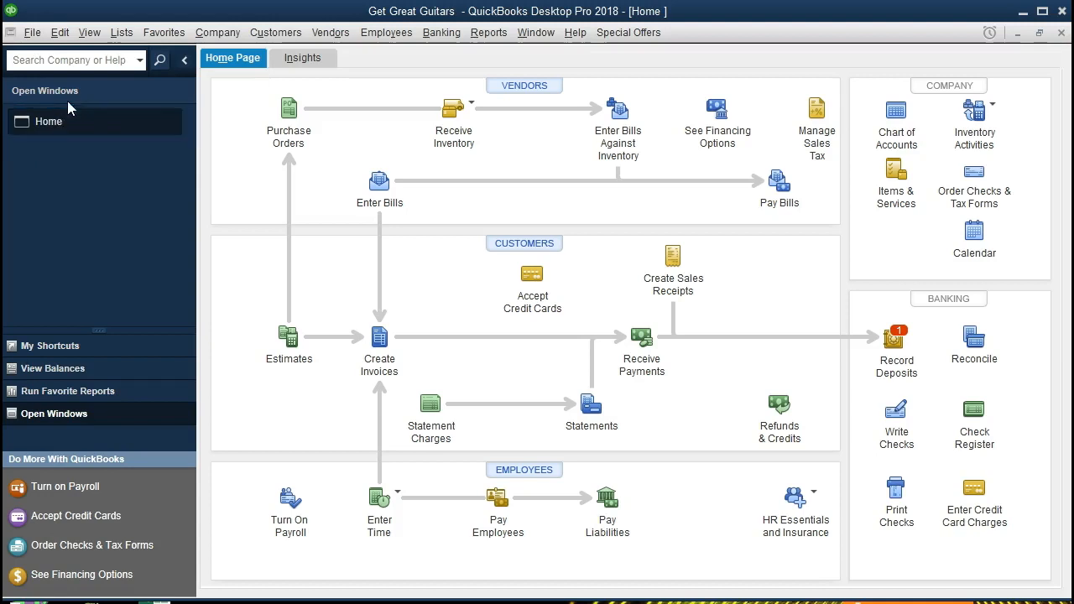
{"action": "left_click", "coordinate": [94, 40]}
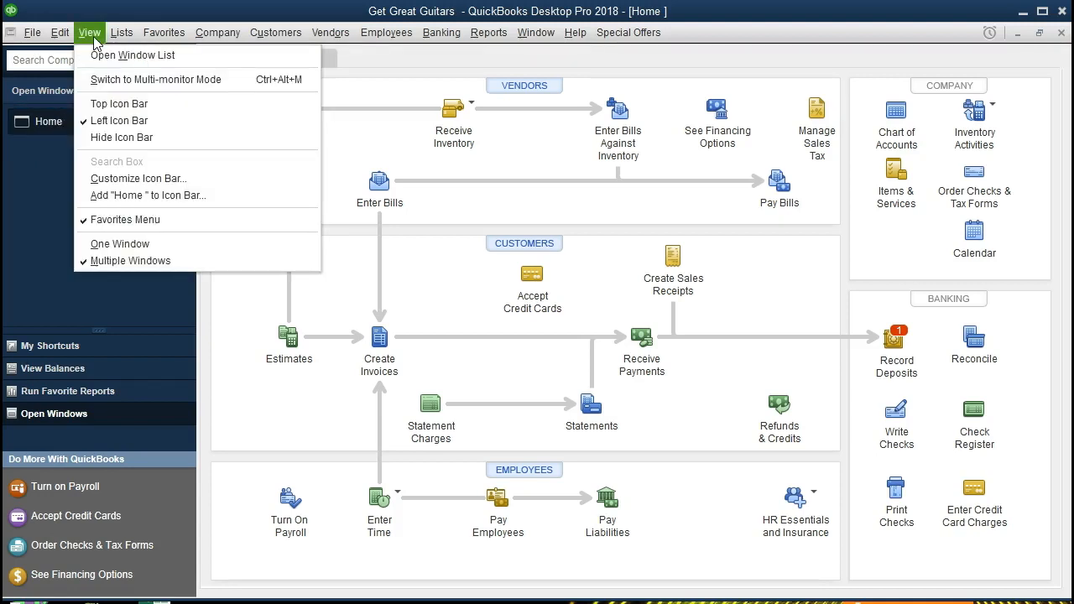
{"action": "left_click", "coordinate": [178, 59]}
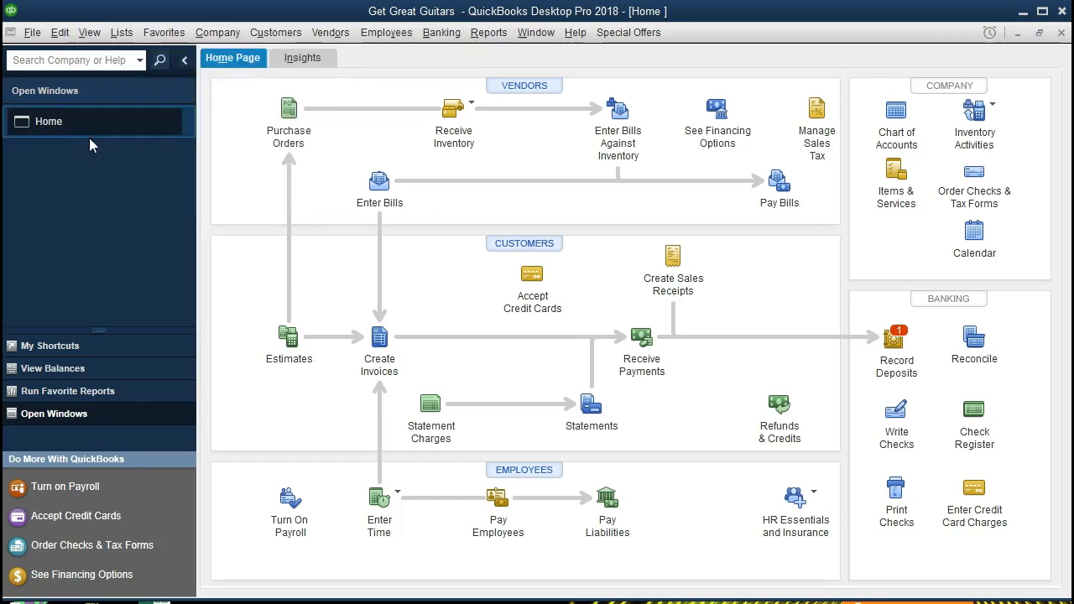
{"action": "left_click", "coordinate": [234, 36]}
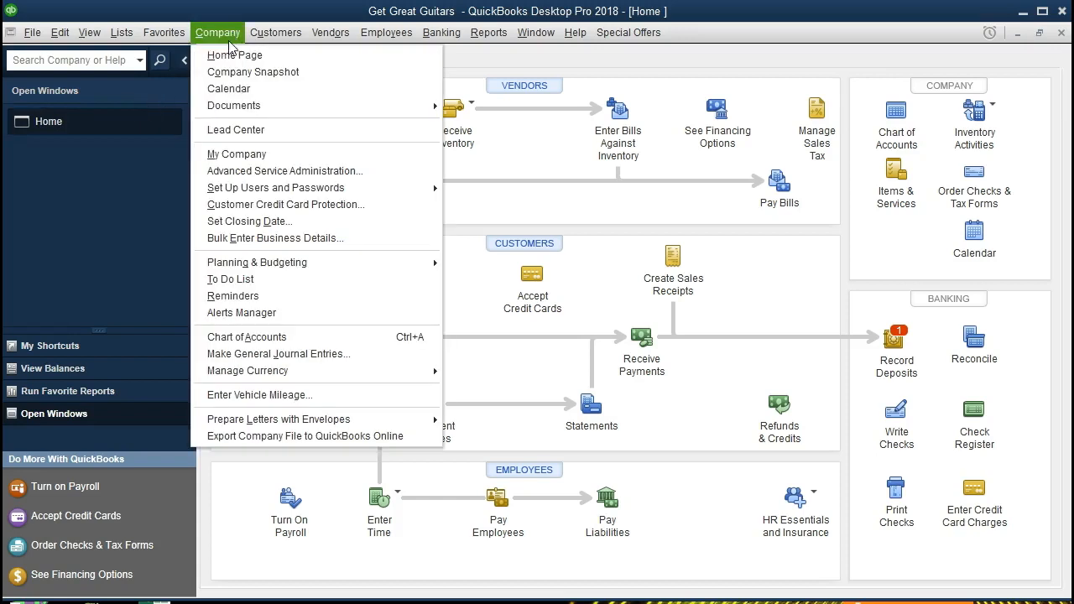
{"action": "left_click", "coordinate": [275, 59]}
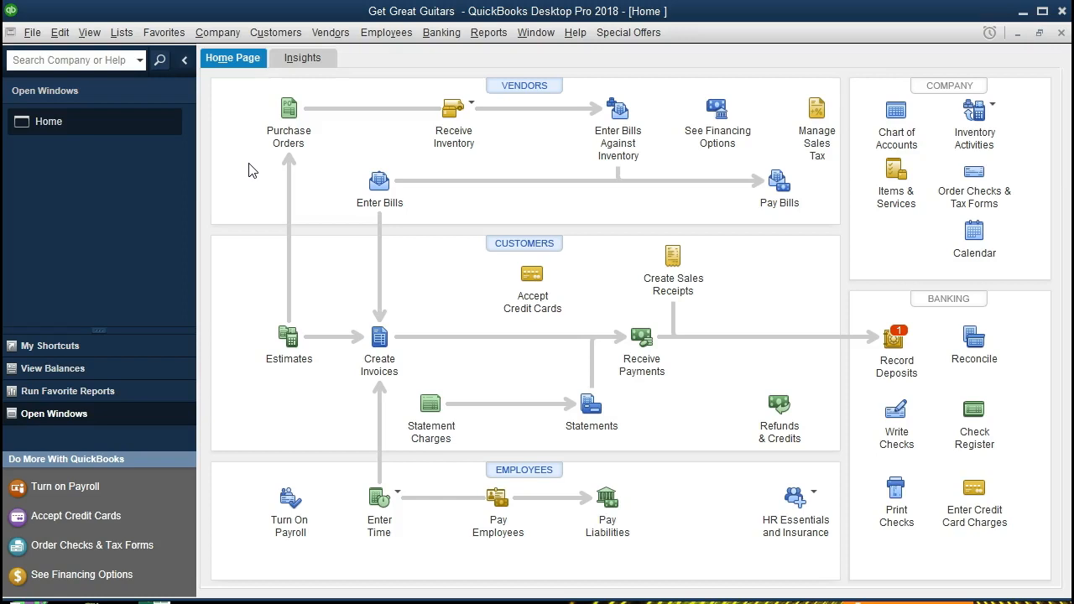
Open the standard Profit & Loss report from the company and financial reports
{"action": "left_click", "coordinate": [489, 32]}
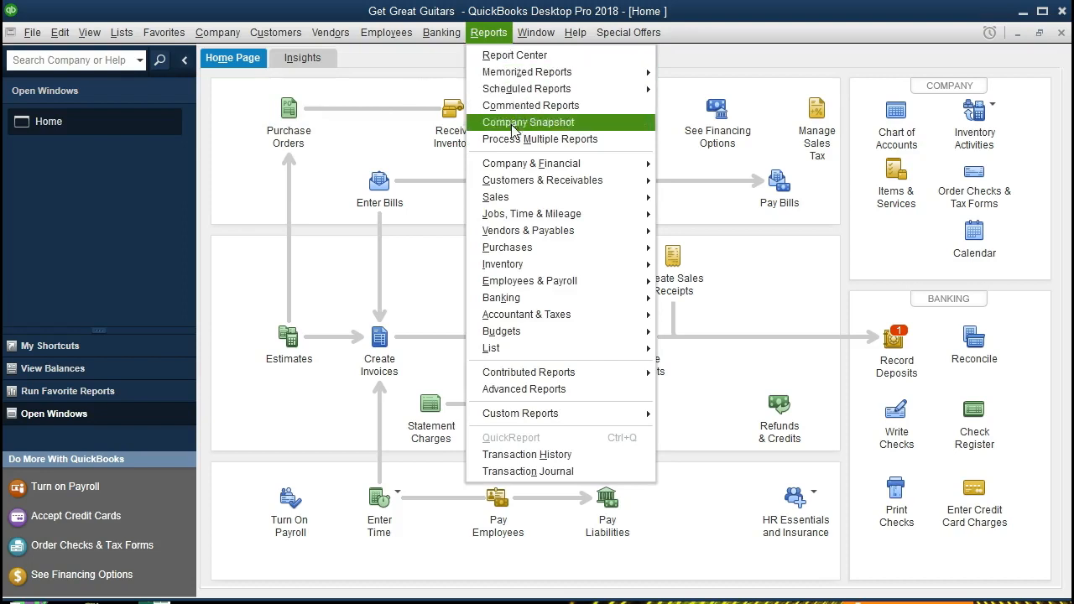
{"action": "mouse_move", "coordinate": [567, 168]}
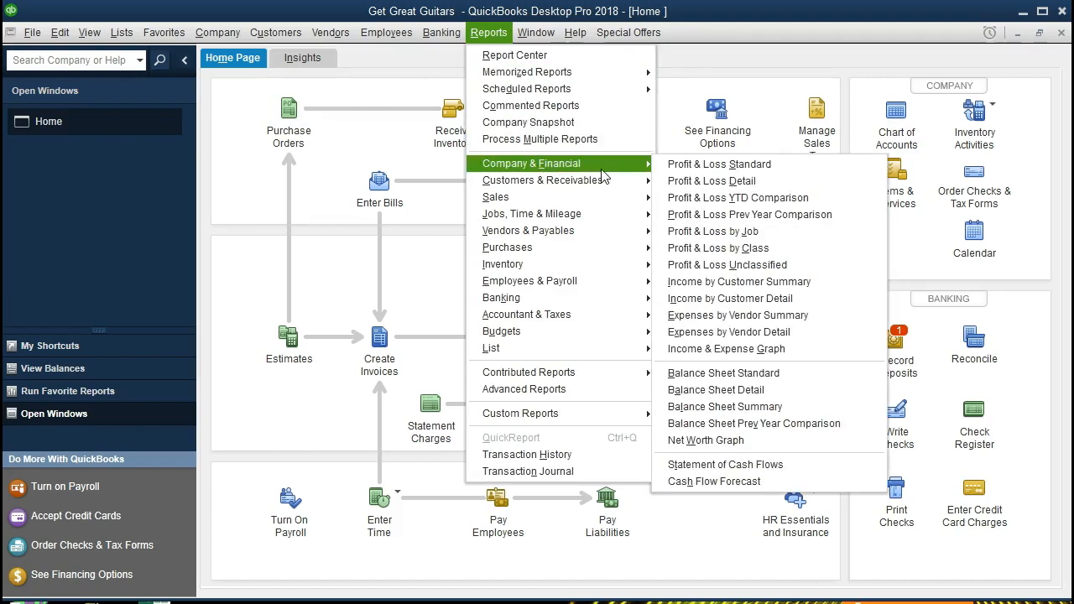
{"action": "left_click", "coordinate": [807, 174]}
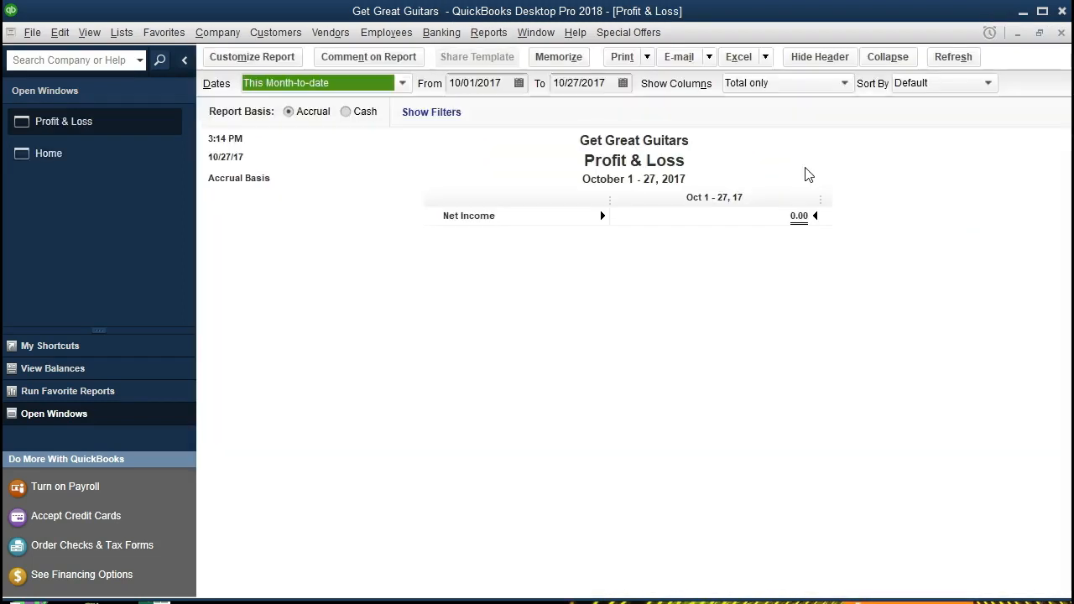
Set the report's date range from 01/01/2021 to 12/31/2021
{"action": "key", "text": "Tab"}
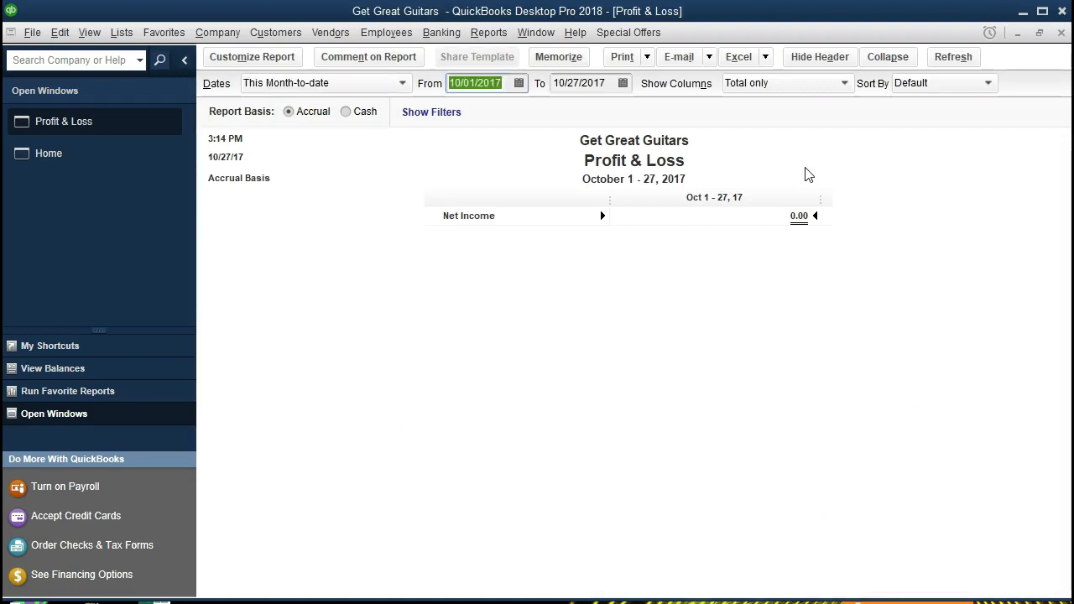
{"action": "type", "text": "01/01/2021"}
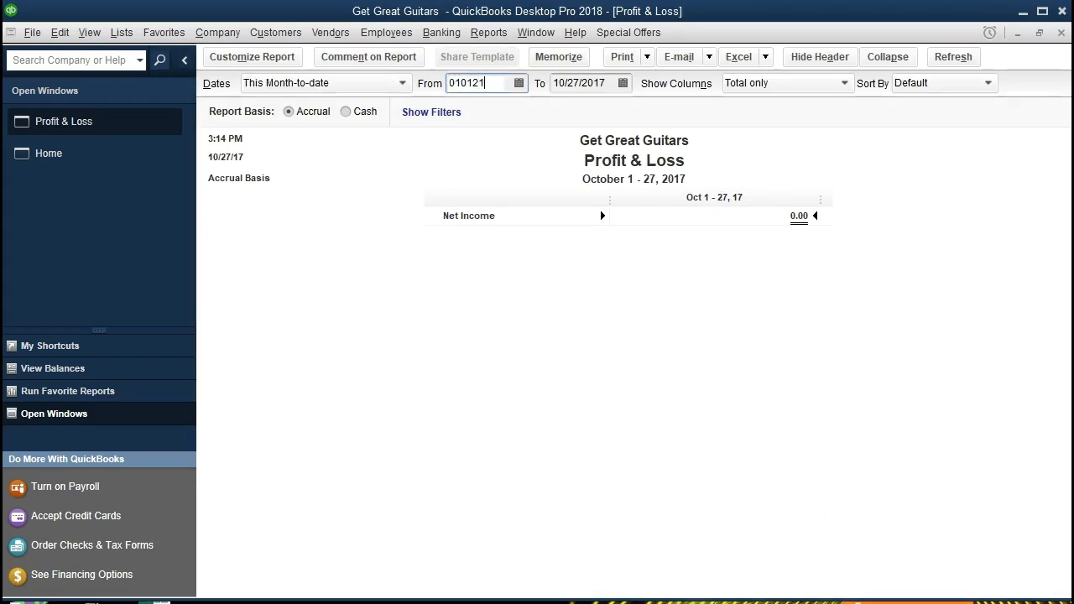
{"action": "key", "text": "Tab"}
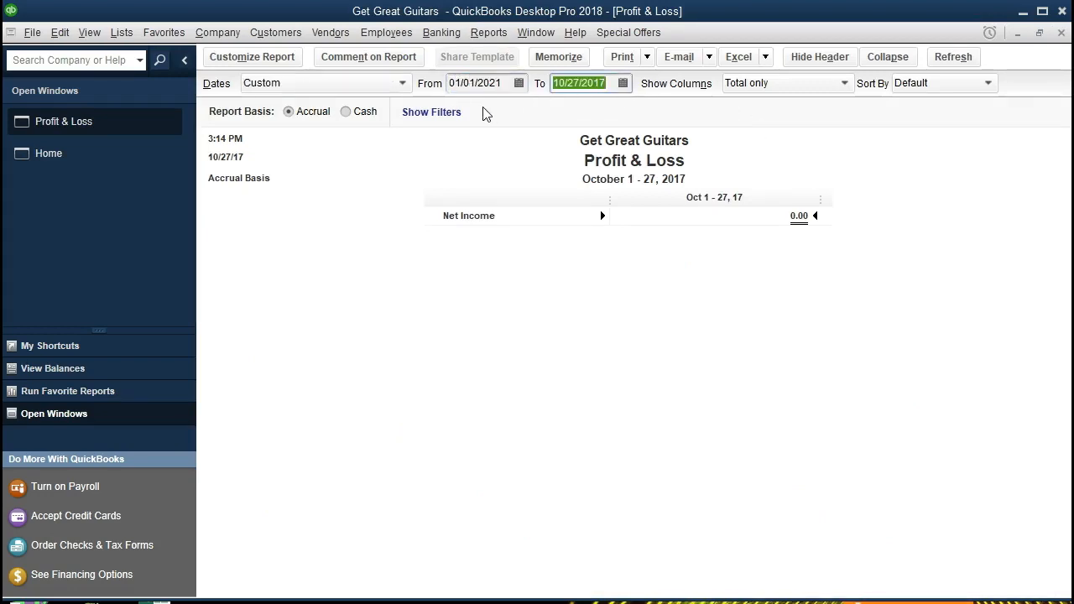
{"action": "type", "text": "123121"}
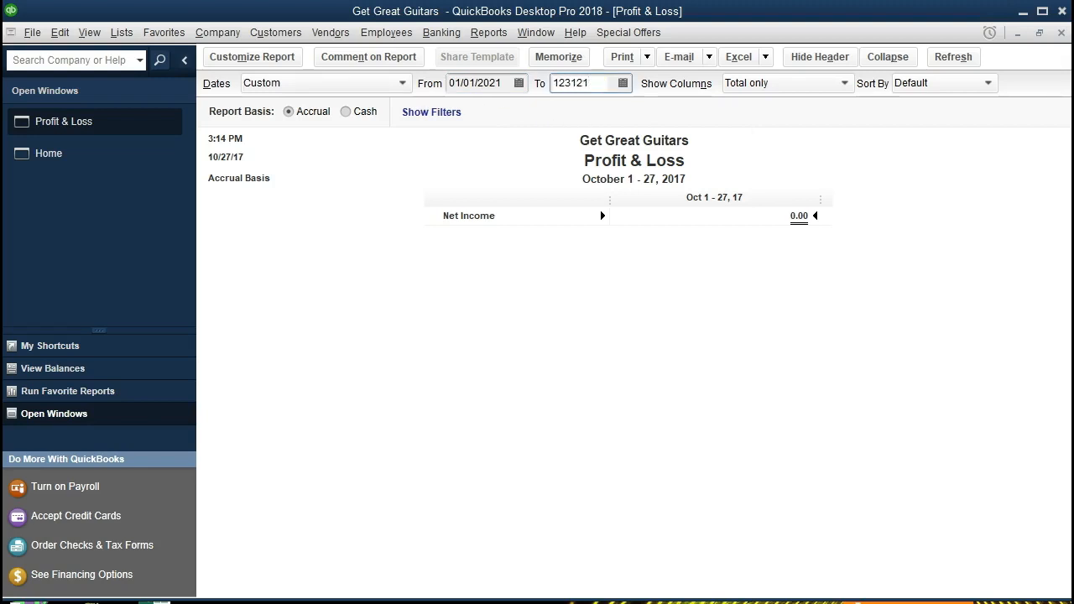
{"action": "key", "text": "Tab"}
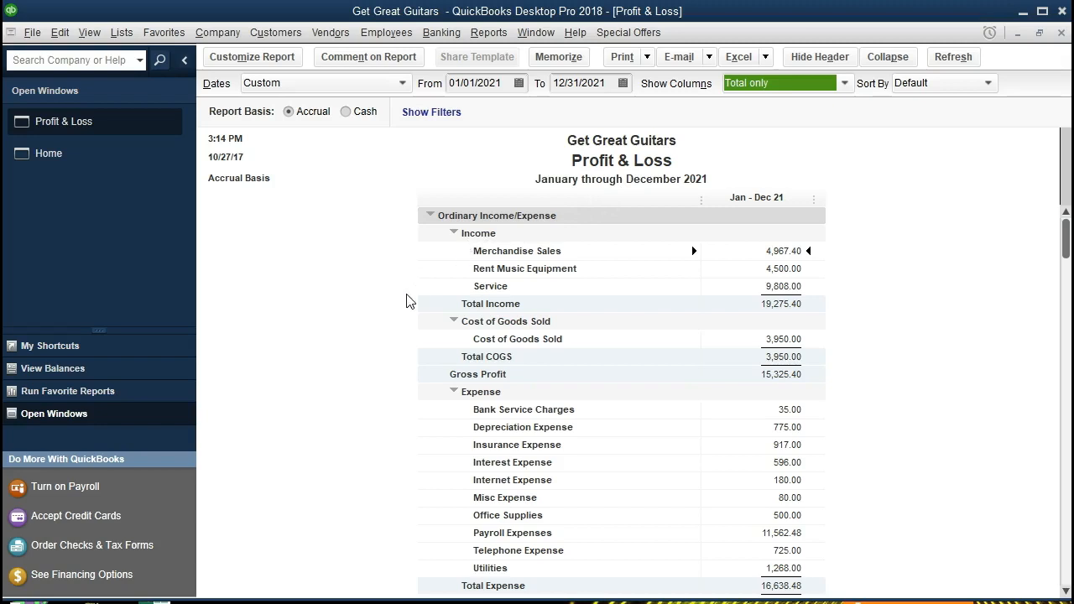
Scroll through the Profit & Loss report to review its income and expense lines
{"action": "scroll", "coordinate": [398, 324], "scroll_direction": "down", "scroll_amount": 1}
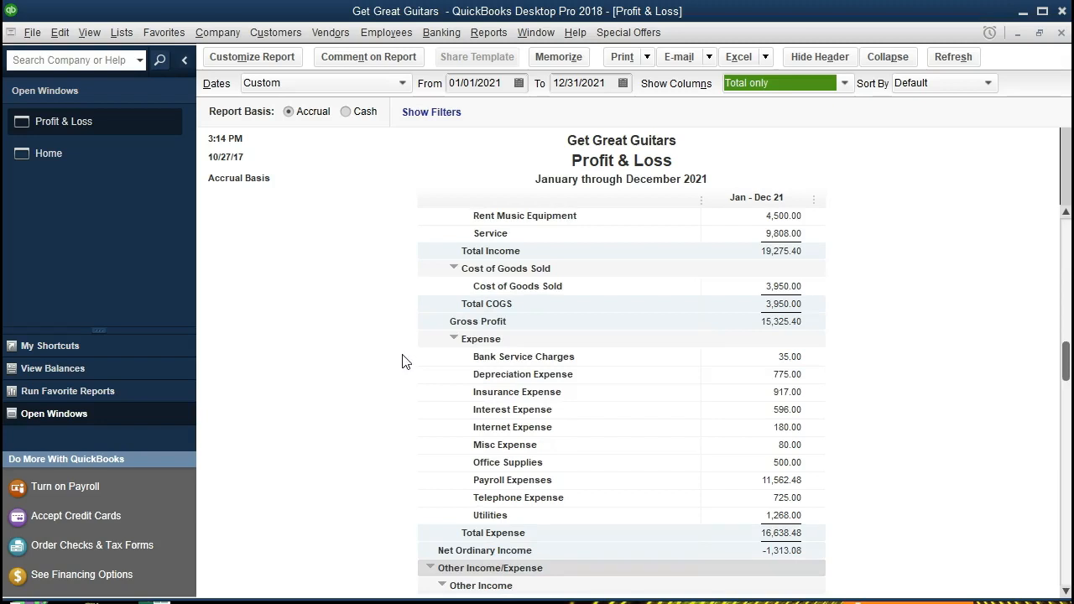
{"action": "scroll", "coordinate": [401, 361], "scroll_direction": "down", "scroll_amount": 1}
{"action": "scroll", "coordinate": [402, 361], "scroll_direction": "down", "scroll_amount": 1}
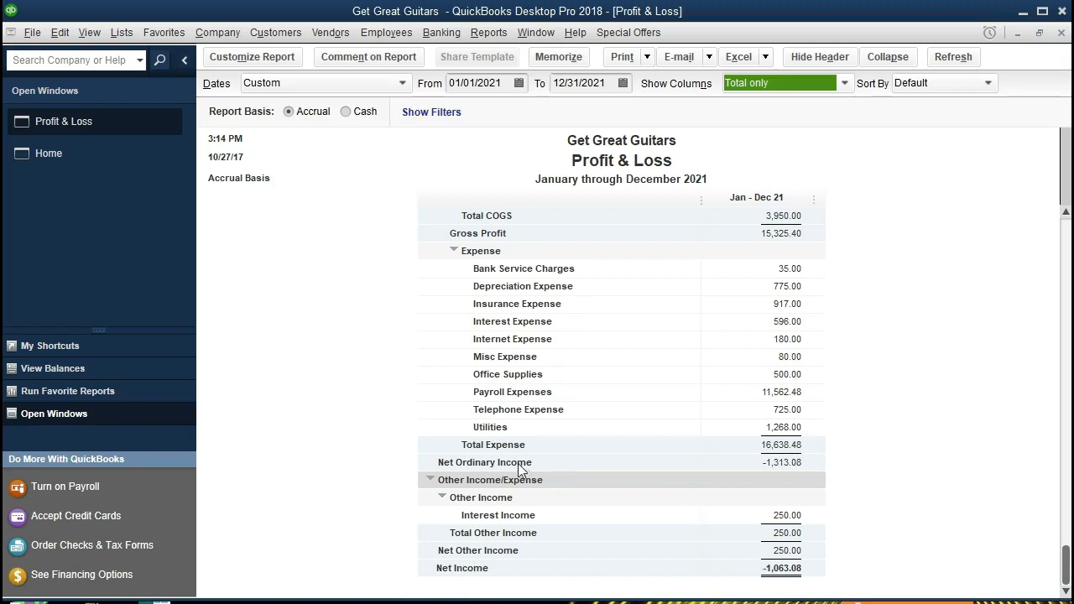
{"action": "scroll", "coordinate": [513, 469], "scroll_direction": "up", "scroll_amount": 3}
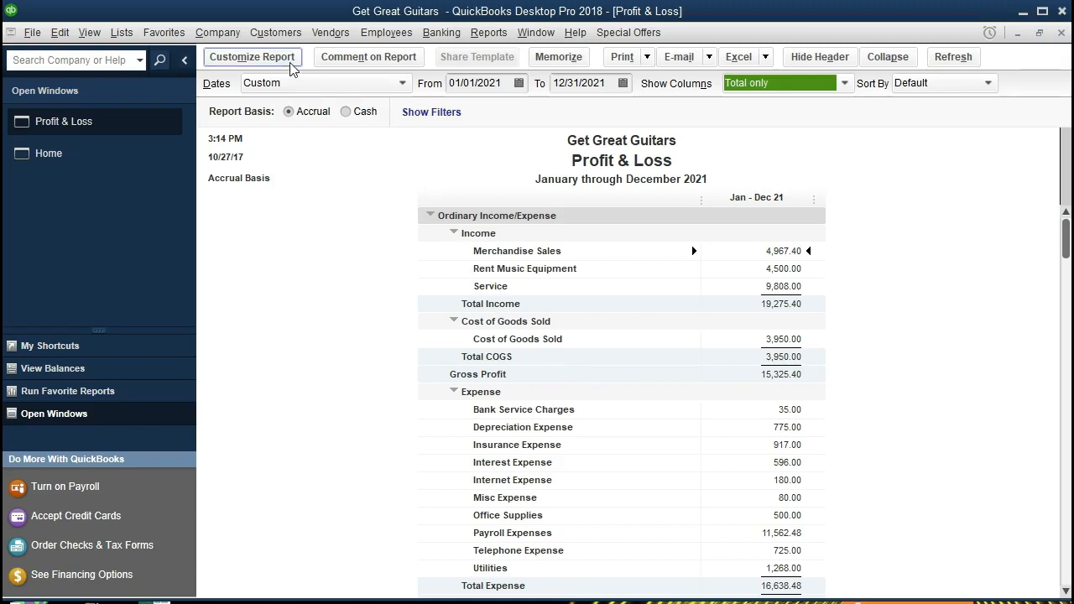
Customize the report to end on 02/28/2021 and apply the change
{"action": "left_click", "coordinate": [251, 57]}
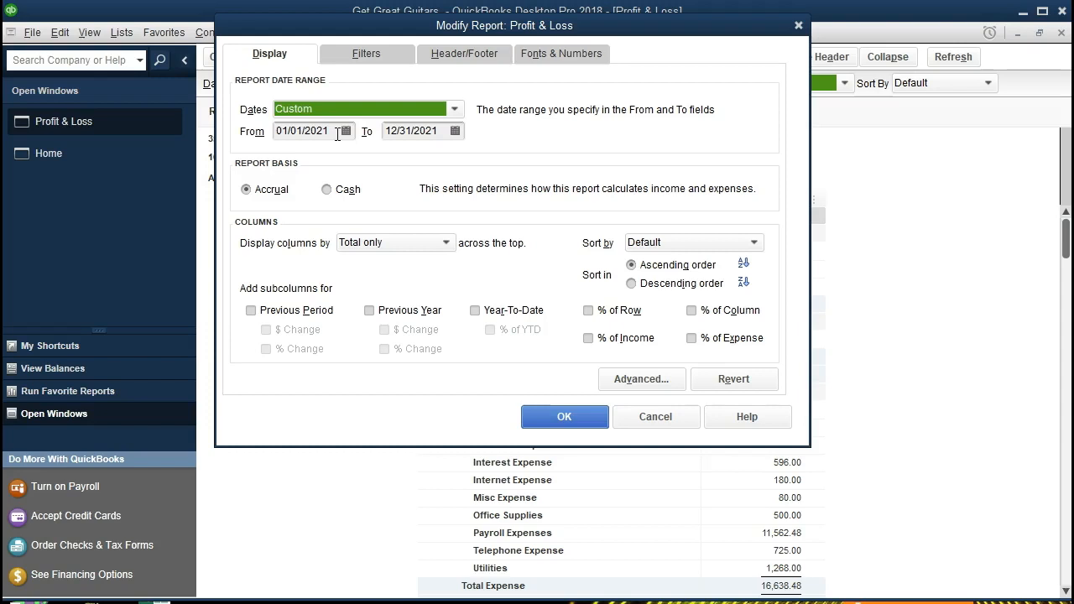
{"action": "left_click", "coordinate": [337, 134]}
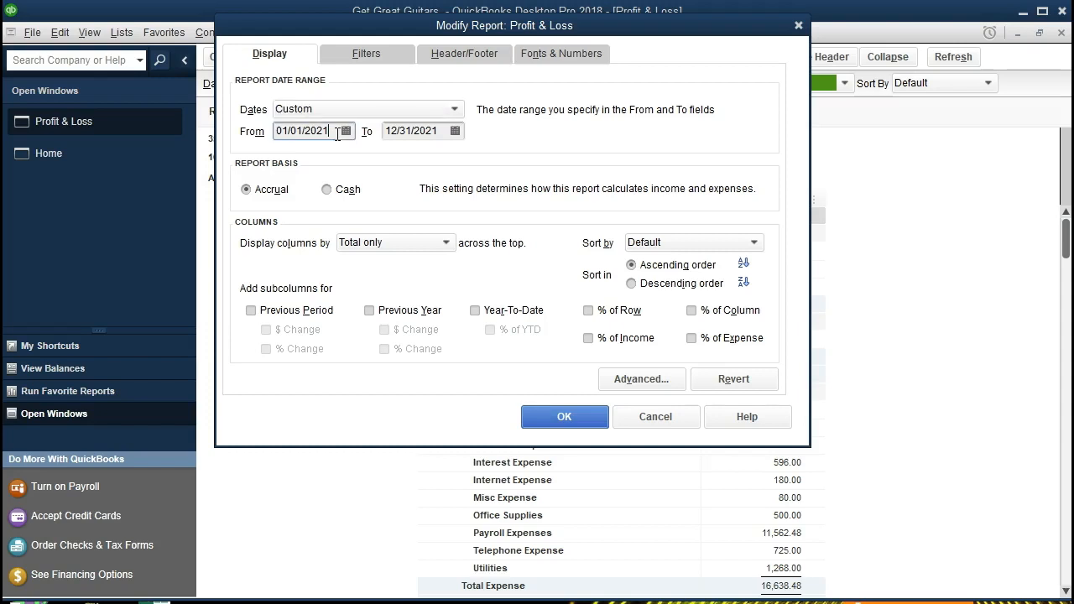
{"action": "key", "text": "Tab"}
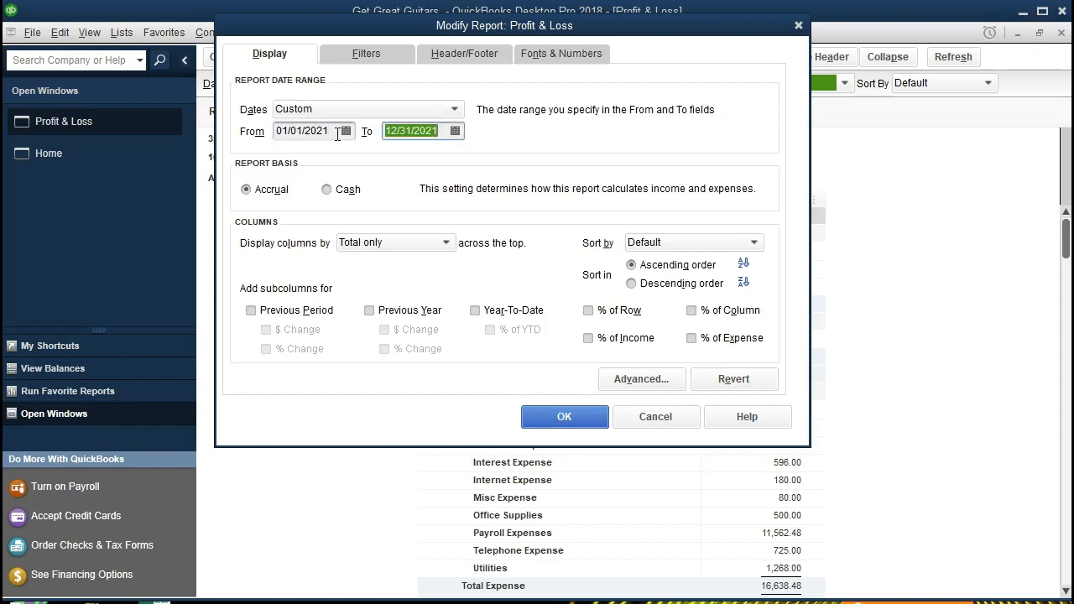
{"action": "type", "text": "022821"}
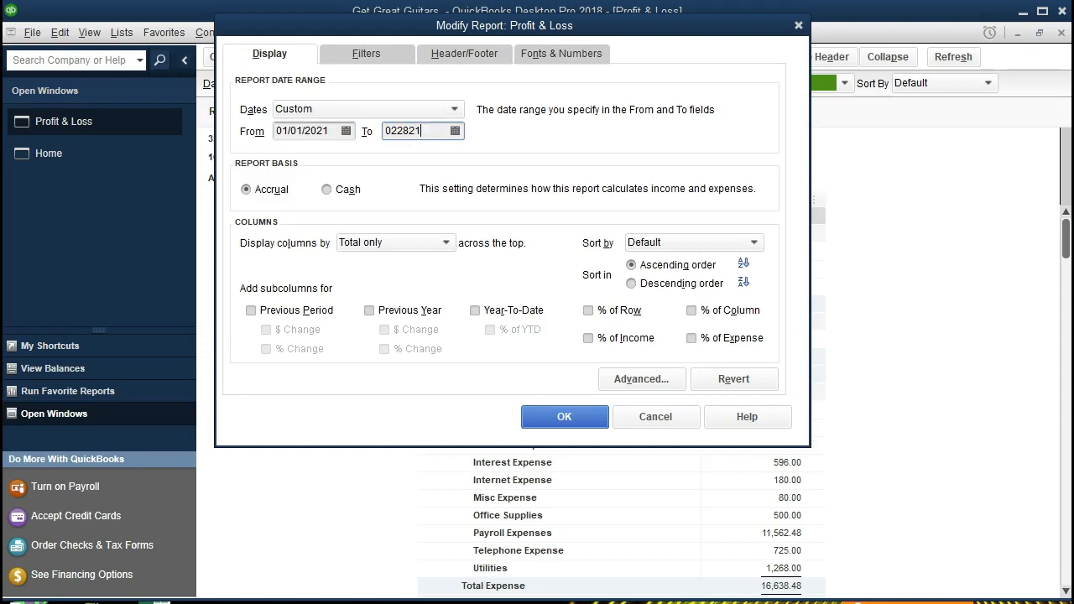
{"action": "key", "text": "Tab"}
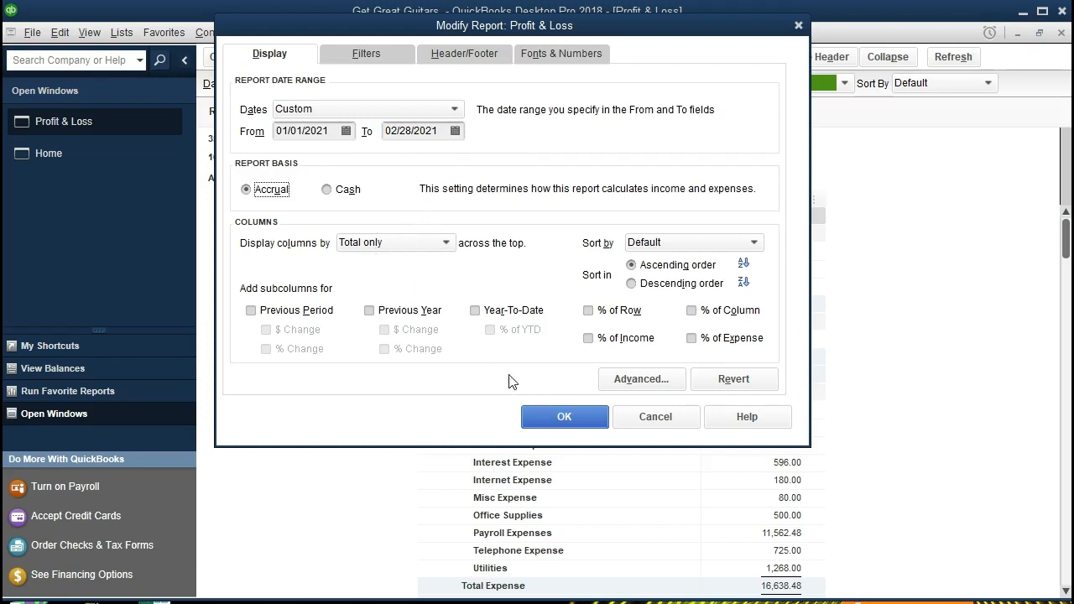
{"action": "left_click", "coordinate": [541, 417]}
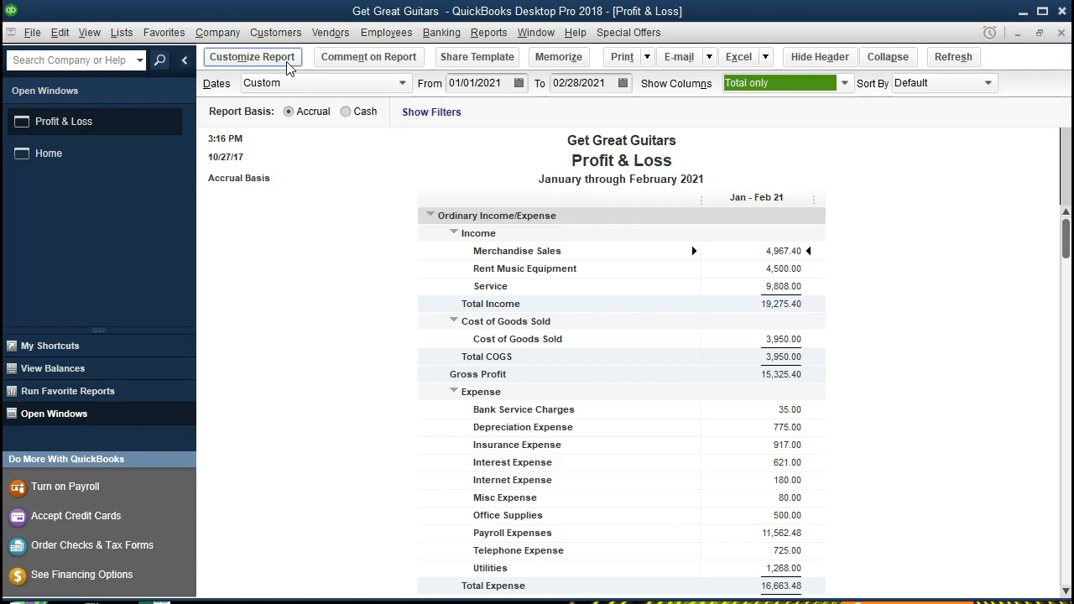
Customize the report to display its columns by Month across the top
{"action": "left_click", "coordinate": [251, 57]}
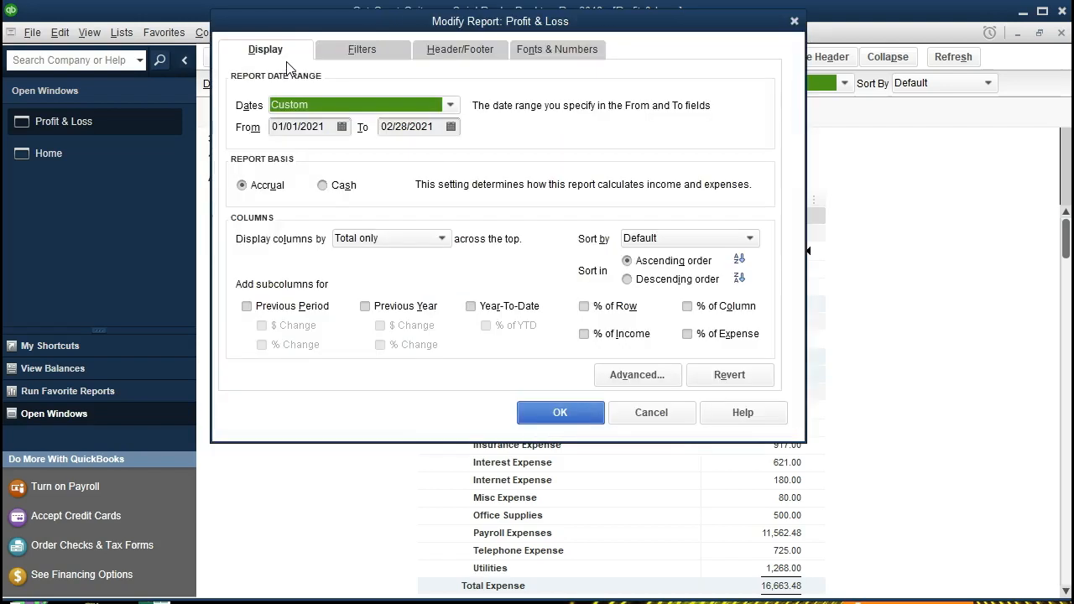
{"action": "left_click", "coordinate": [435, 243]}
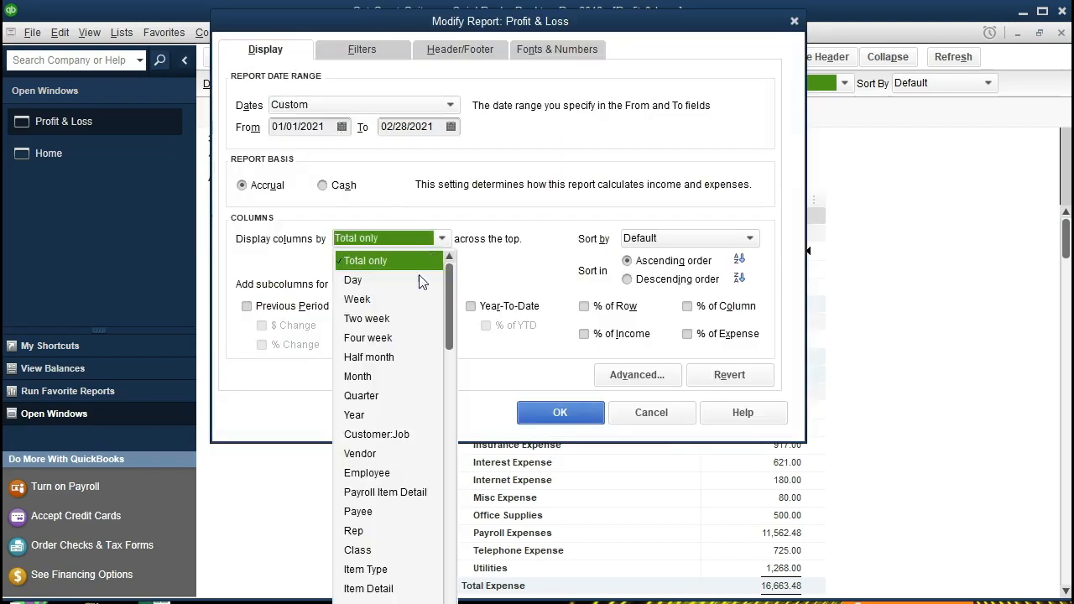
{"action": "left_click", "coordinate": [370, 378]}
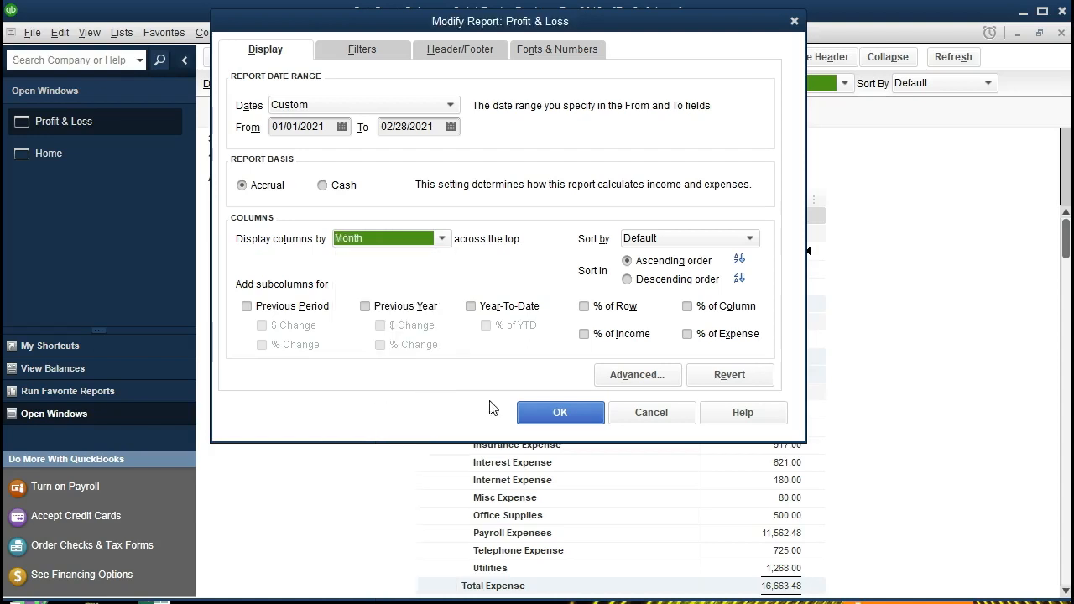
{"action": "left_click", "coordinate": [531, 412]}
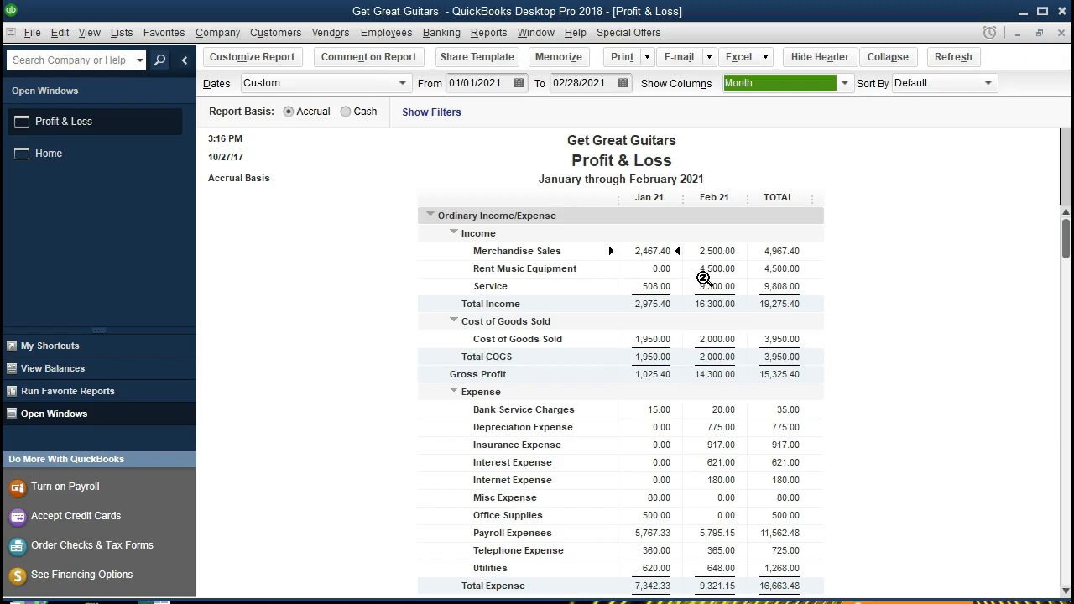
Reopen the report customization and set the start date to 02/01/2021
{"action": "left_click", "coordinate": [284, 61]}
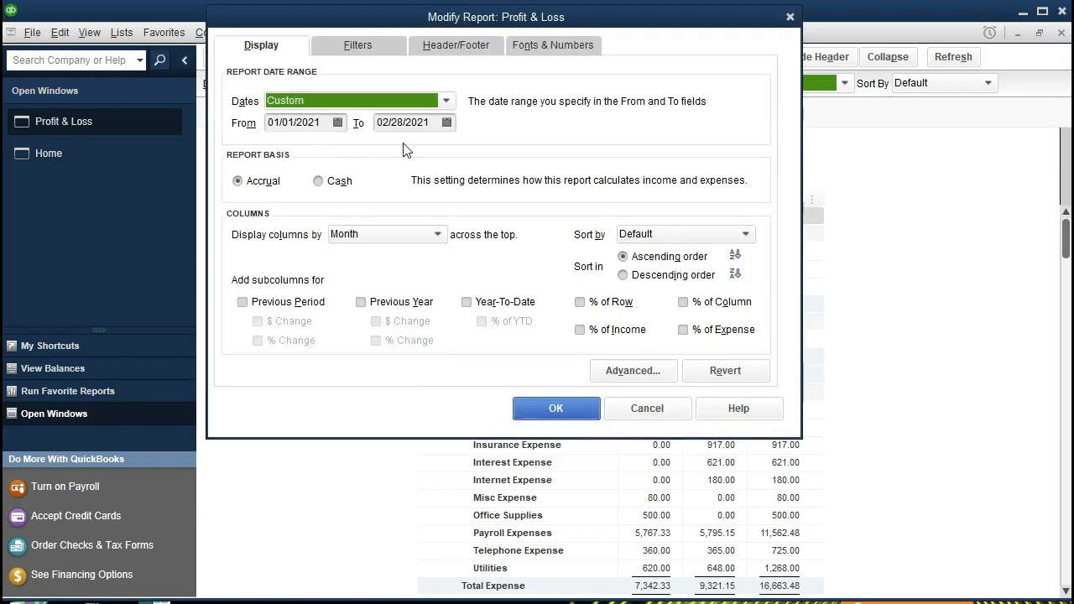
{"action": "left_click", "coordinate": [314, 122]}
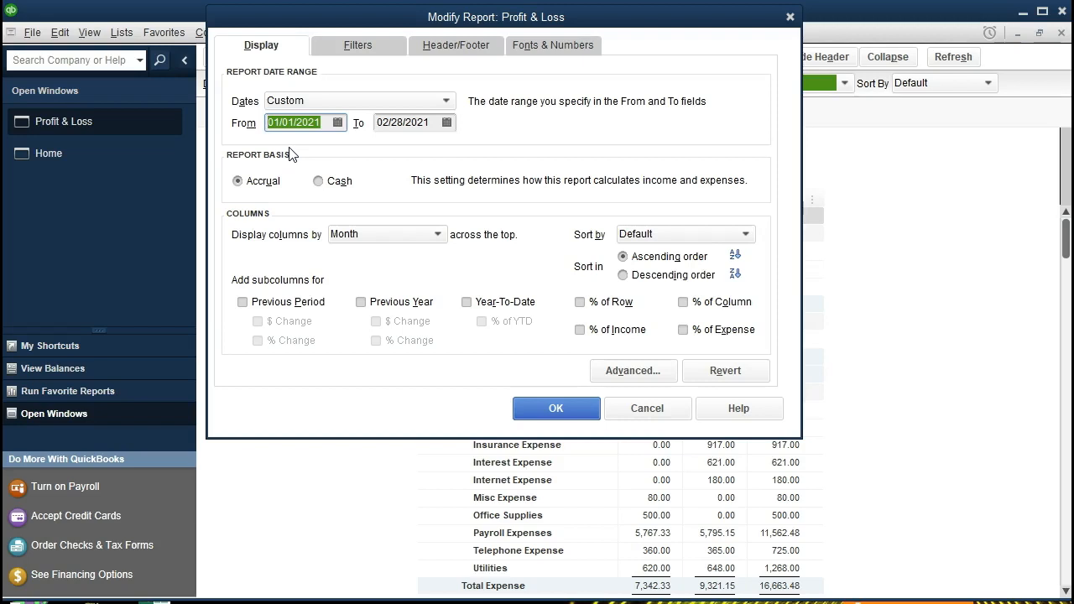
{"action": "type", "text": "020121"}
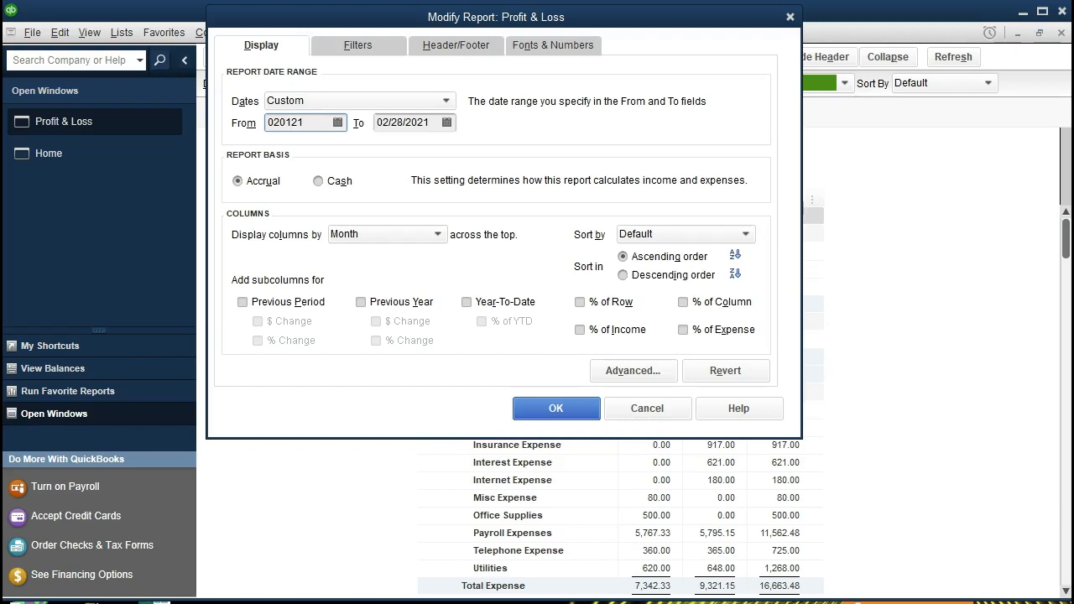
{"action": "key", "text": "Tab"}
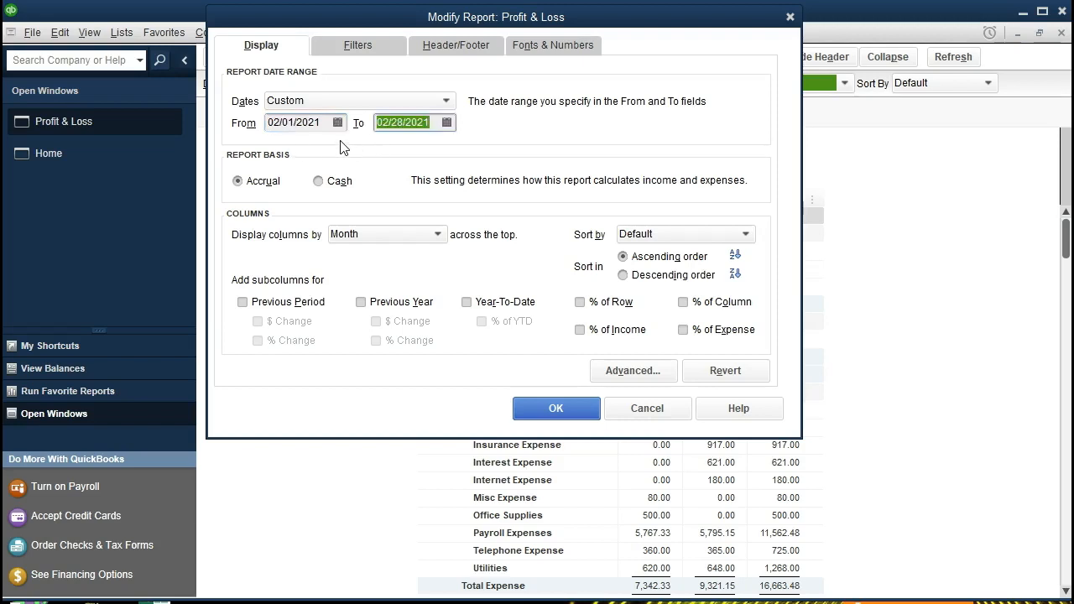
Display columns as Total only, add the Previous Period subcolumn, and apply the customization
{"action": "left_click", "coordinate": [437, 236]}
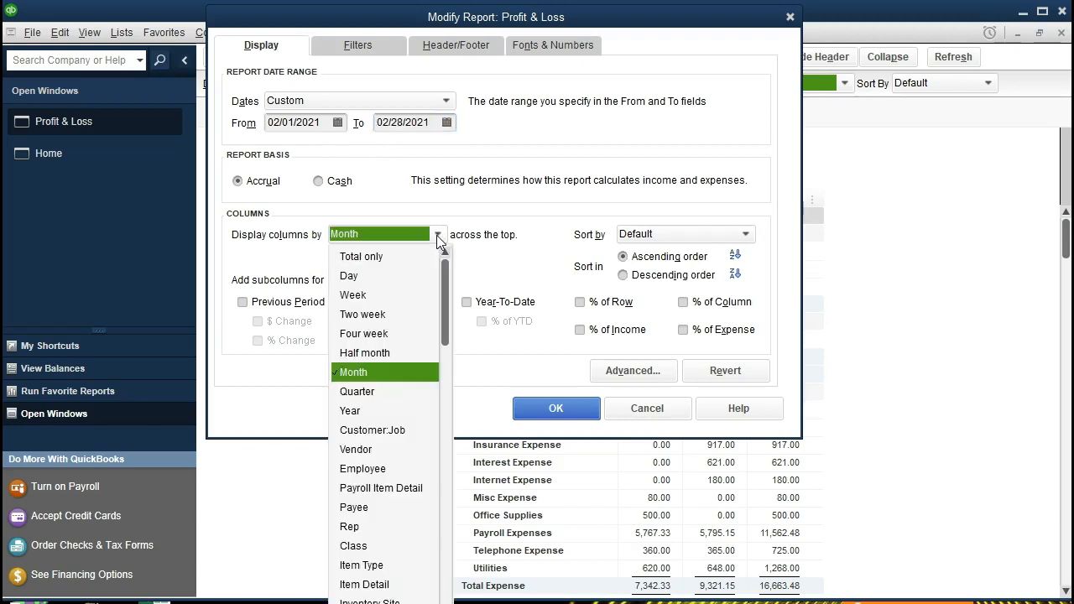
{"action": "left_click", "coordinate": [401, 258]}
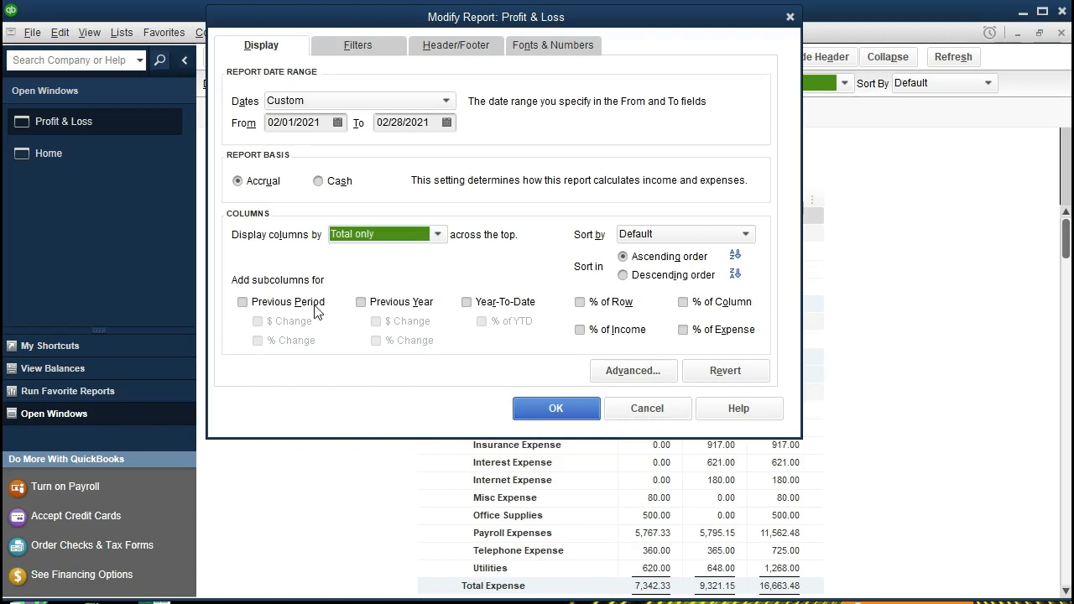
{"action": "left_click", "coordinate": [243, 302]}
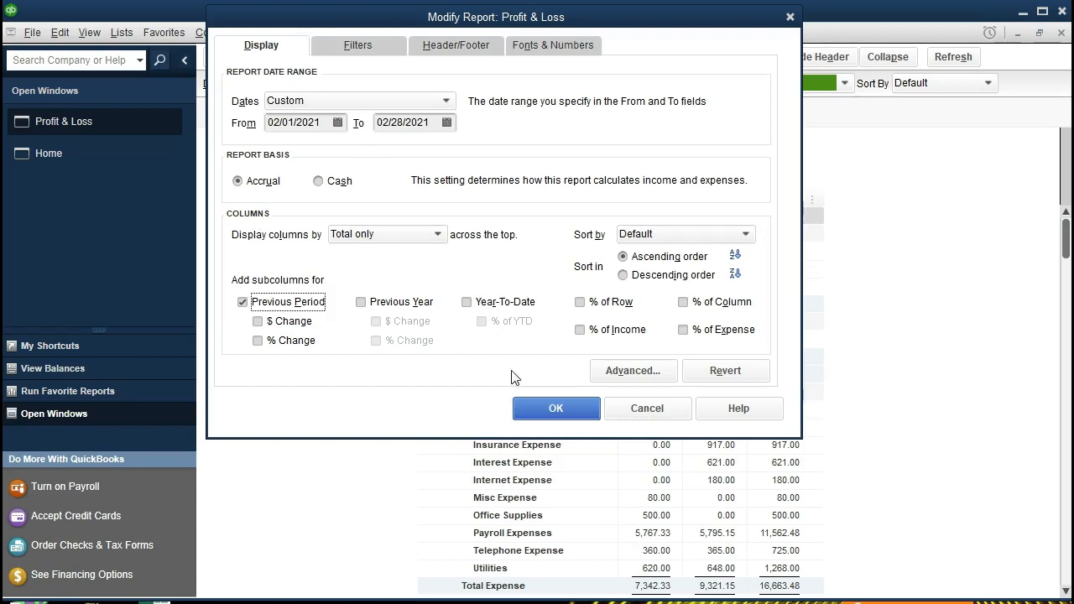
{"action": "left_click", "coordinate": [533, 404]}
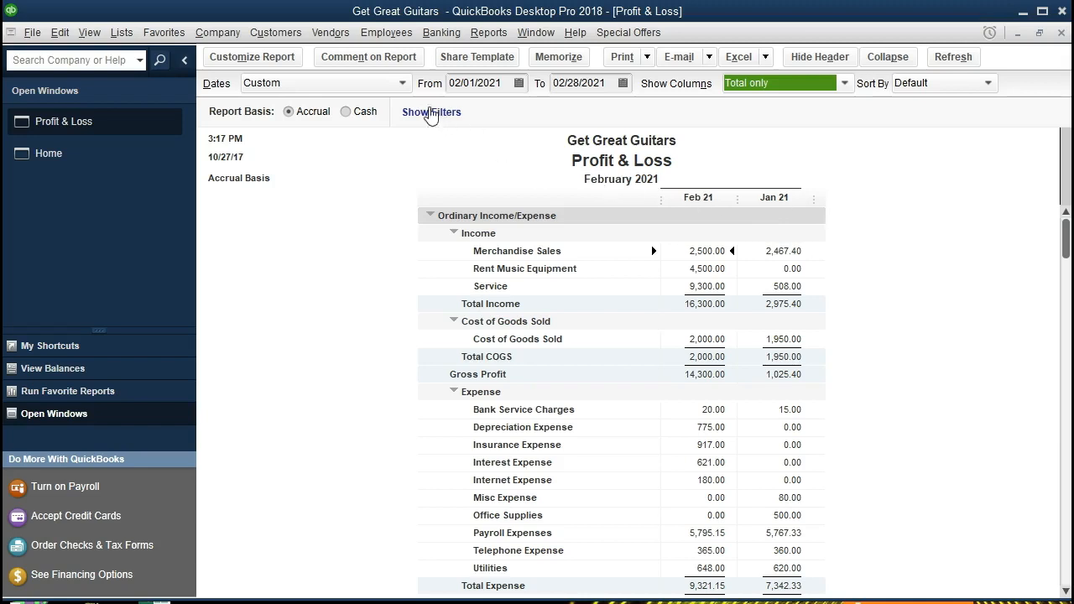
Reopen the report customization, add the $ Change subcolumn under Previous Period, and apply it
{"action": "left_click", "coordinate": [294, 65]}
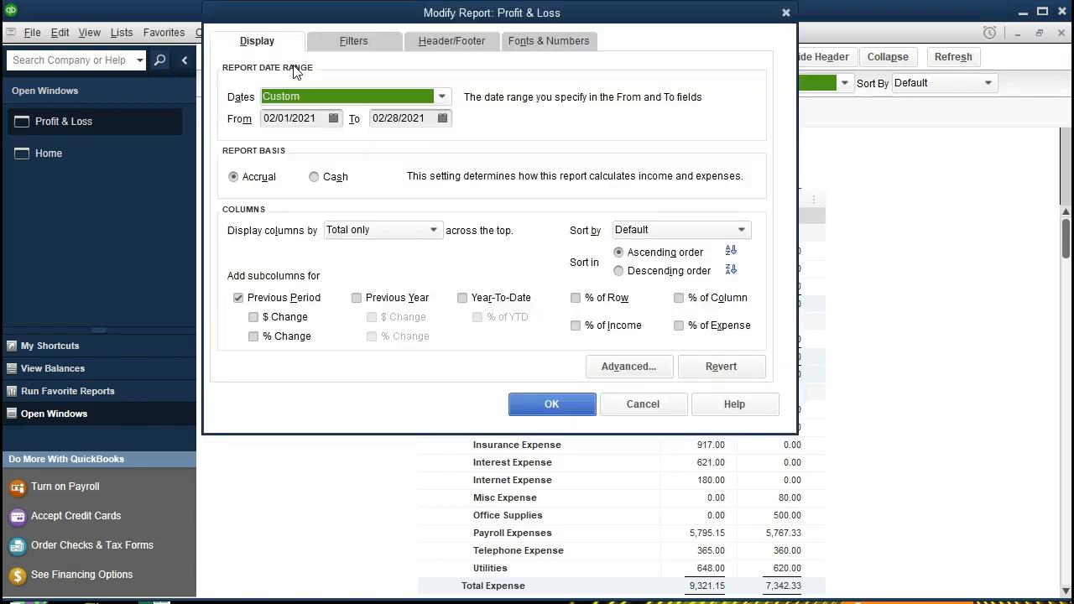
{"action": "left_click", "coordinate": [238, 299]}
{"action": "left_click", "coordinate": [253, 318]}
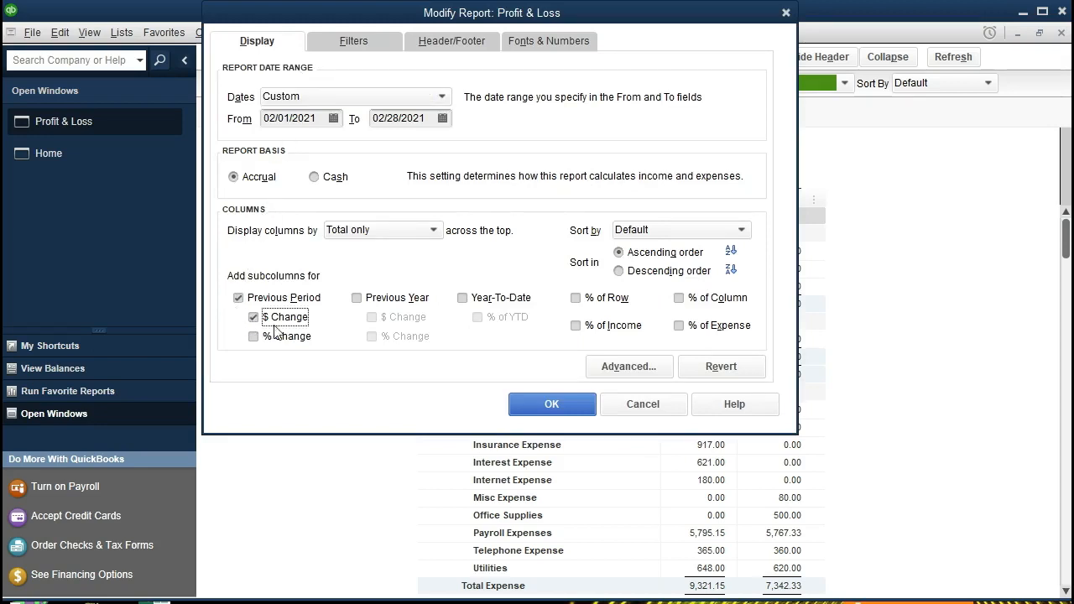
{"action": "left_click", "coordinate": [522, 409]}
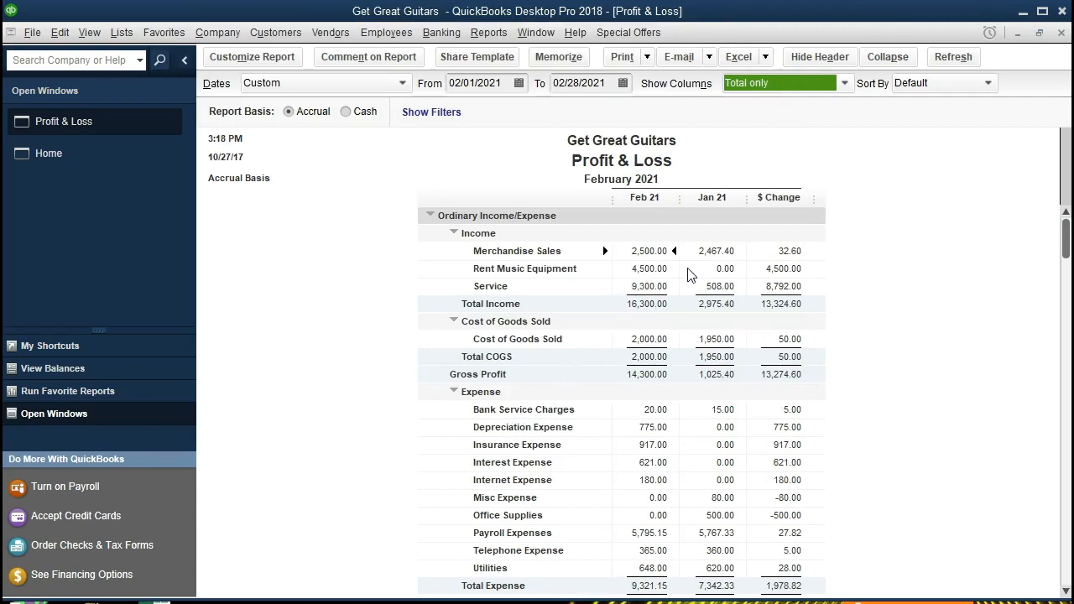
Open the Calculator and compute 2500 minus 2467.4 to check the Merchandise Sales dollar change
{"action": "key", "text": "XF86Calculator"}
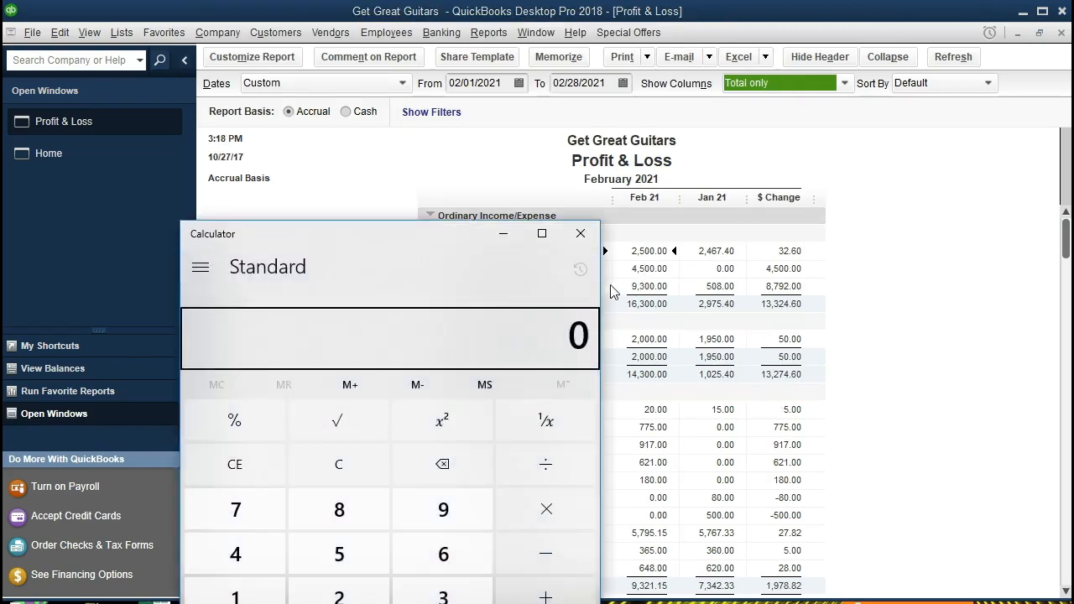
{"action": "left_click_drag", "start_coordinate": [601, 221], "coordinate": [406, 220]}
{"action": "type", "text": "25"}
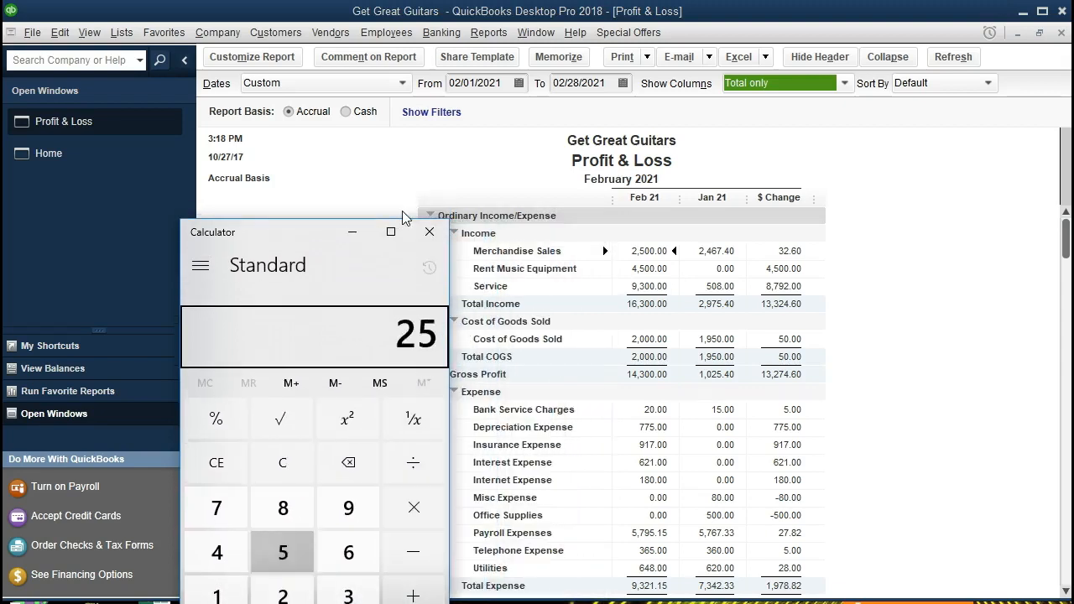
{"action": "type", "text": "00-2467.4"}
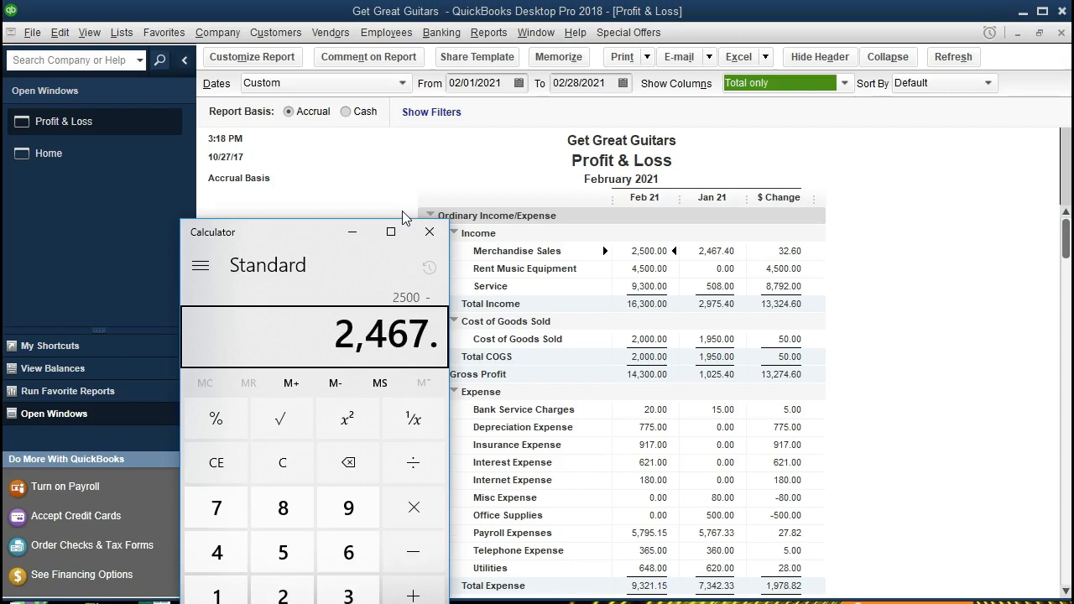
{"action": "key", "text": "Return"}
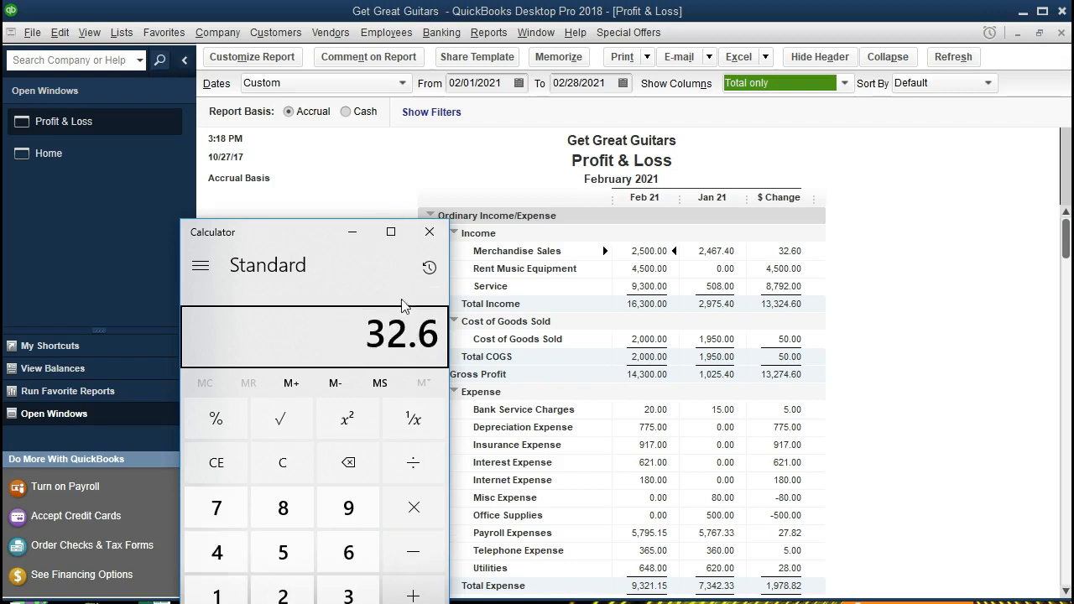
{"action": "left_click", "coordinate": [353, 232]}
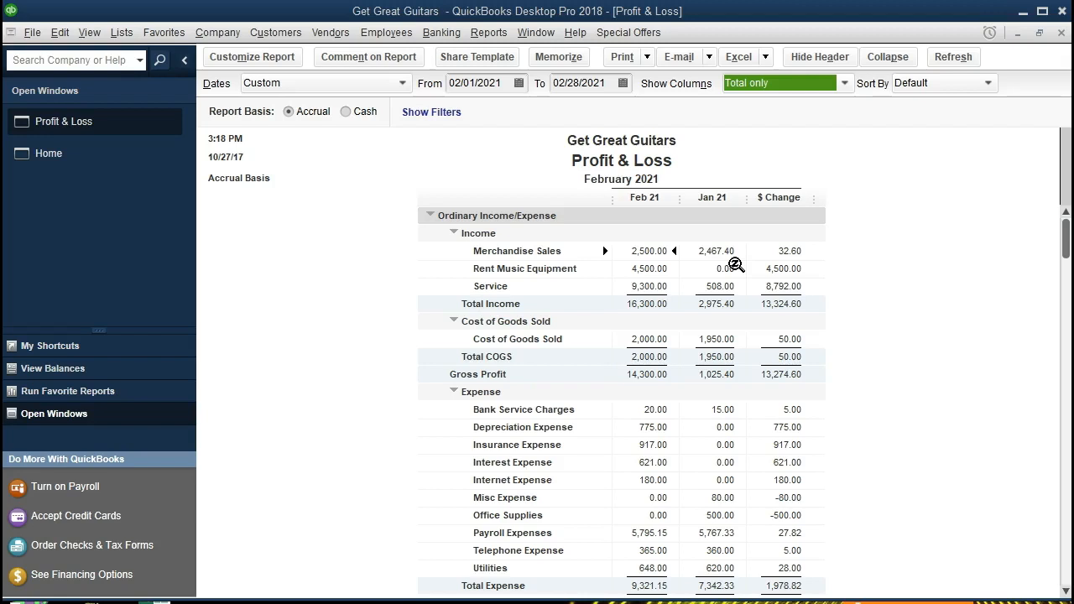
Reopen the report customization, add the % Change subcolumn, and apply it
{"action": "left_click", "coordinate": [281, 63]}
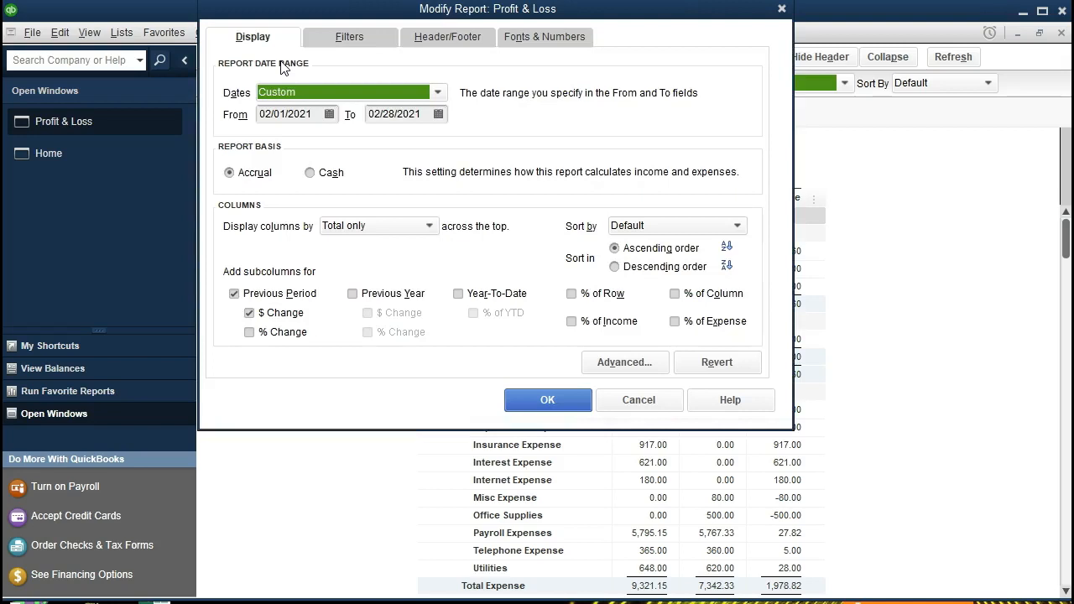
{"action": "left_click", "coordinate": [250, 332]}
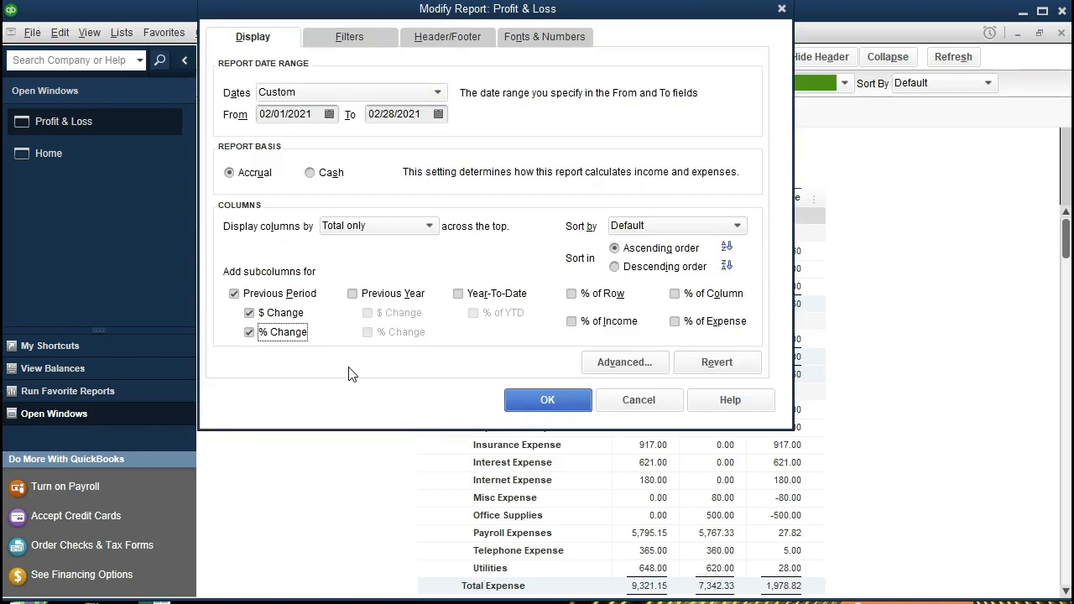
{"action": "left_click", "coordinate": [520, 402]}
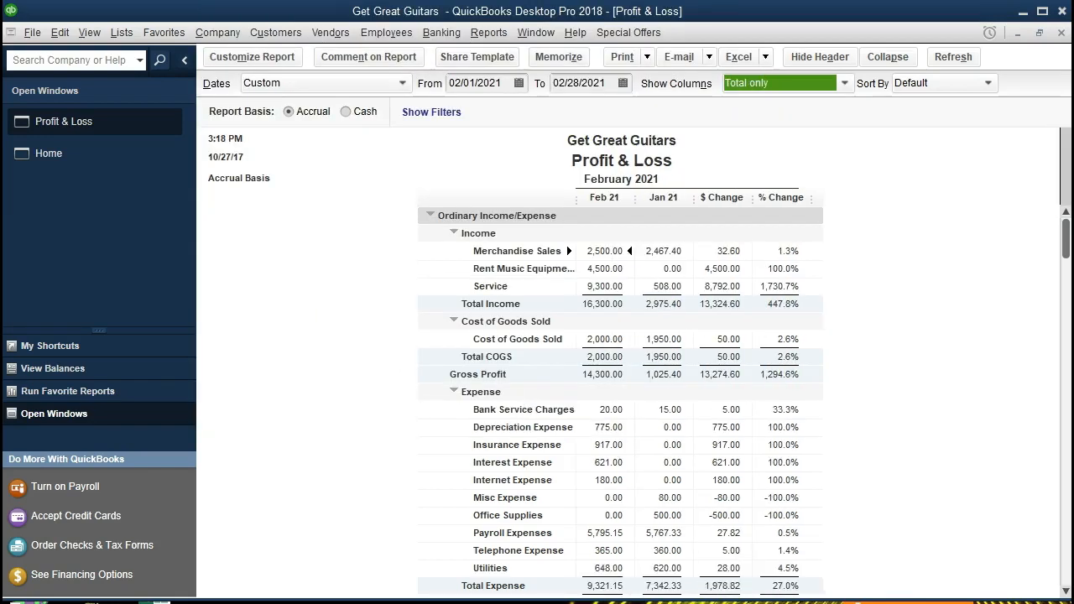
In the Calculator, compute 32.6 divided by 2467.4 times 100 to check the percent change, then close it
{"action": "mouse_move", "coordinate": [720, 601]}
{"action": "left_click", "coordinate": [810, 586]}
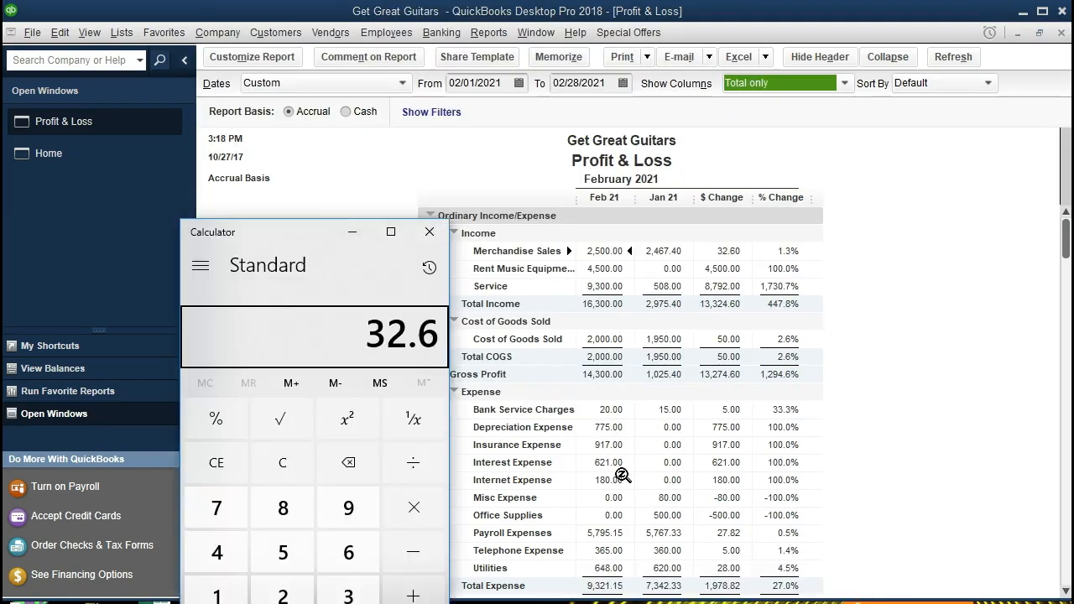
{"action": "left_click", "coordinate": [283, 457]}
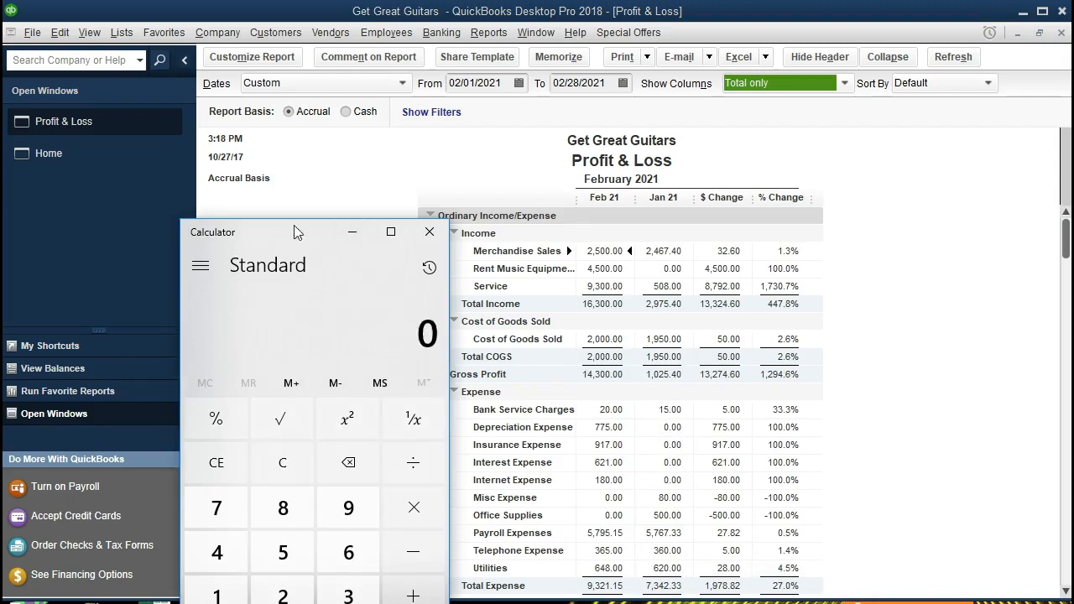
{"action": "left_click_drag", "start_coordinate": [298, 232], "coordinate": [271, 220]}
{"action": "type", "text": "32.6"}
{"action": "key", "text": "slash"}
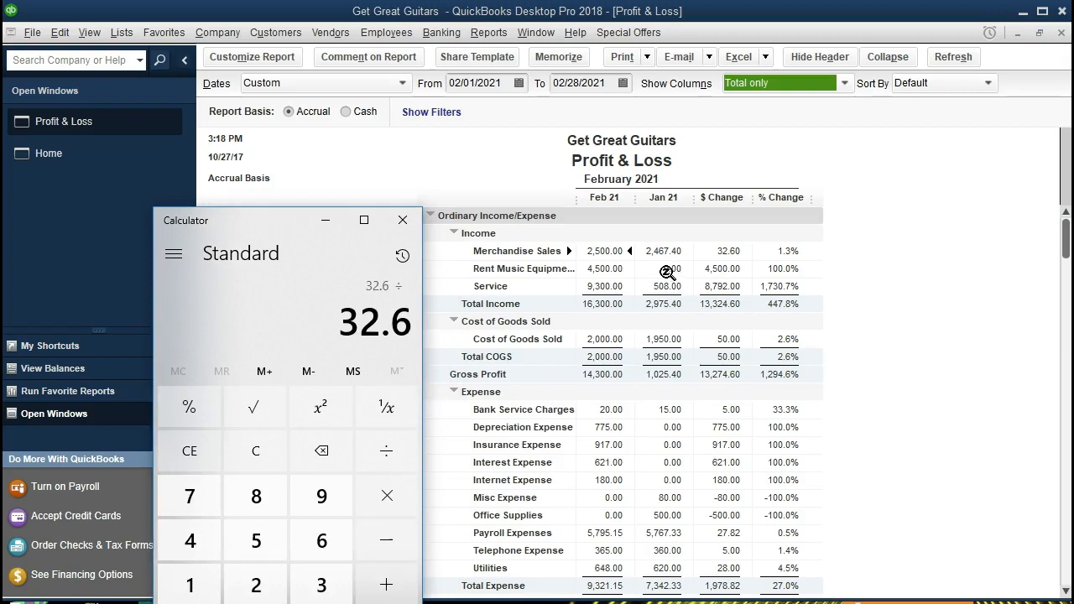
{"action": "type", "text": "2467.4"}
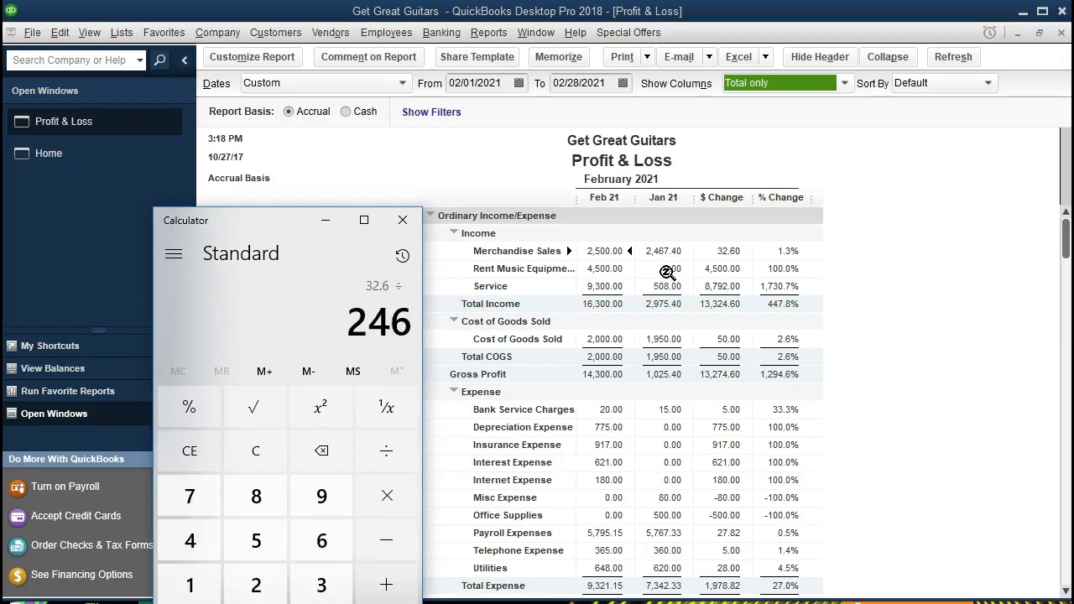
{"action": "key", "text": "Return"}
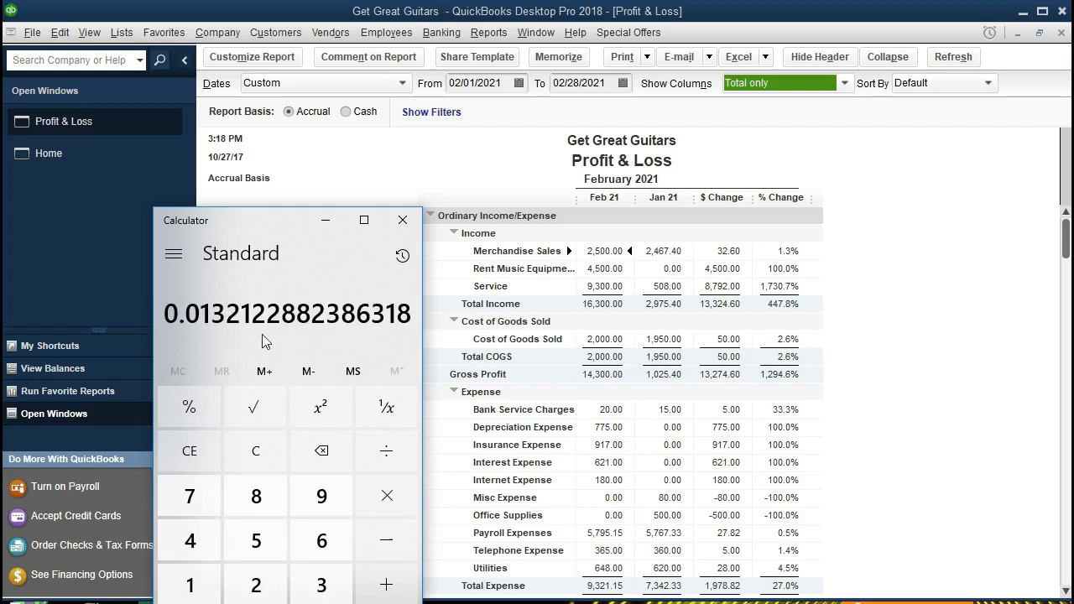
{"action": "type", "text": "*100"}
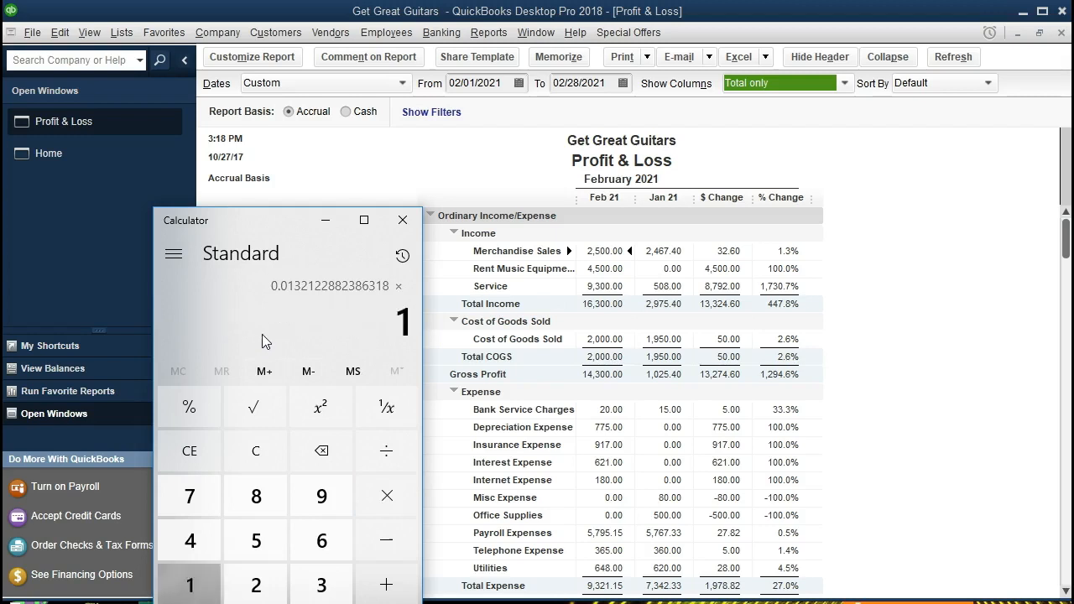
{"action": "key", "text": "Return"}
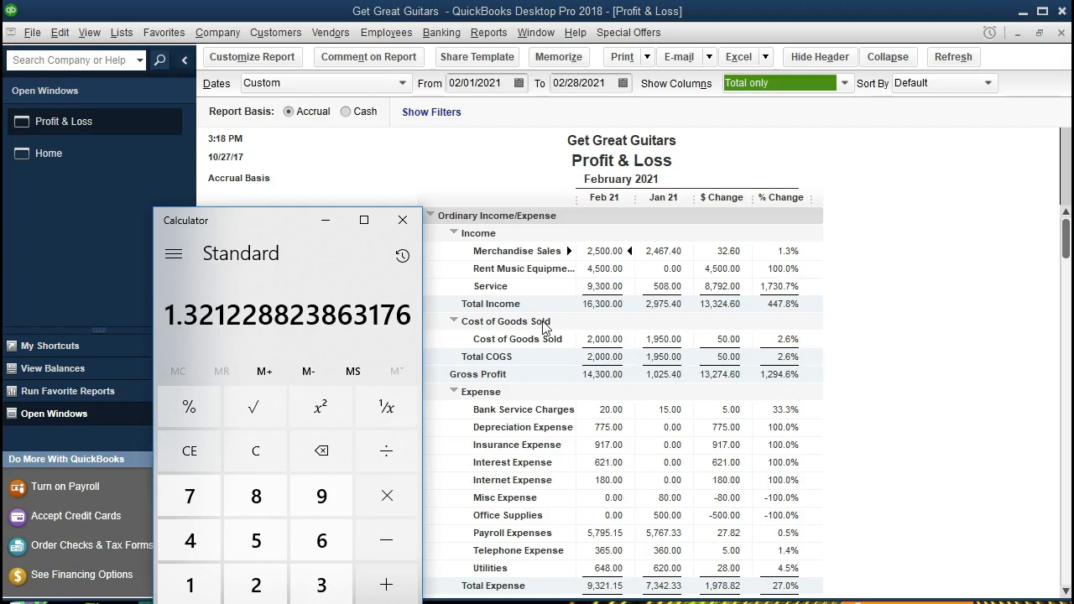
{"action": "left_click", "coordinate": [402, 221]}
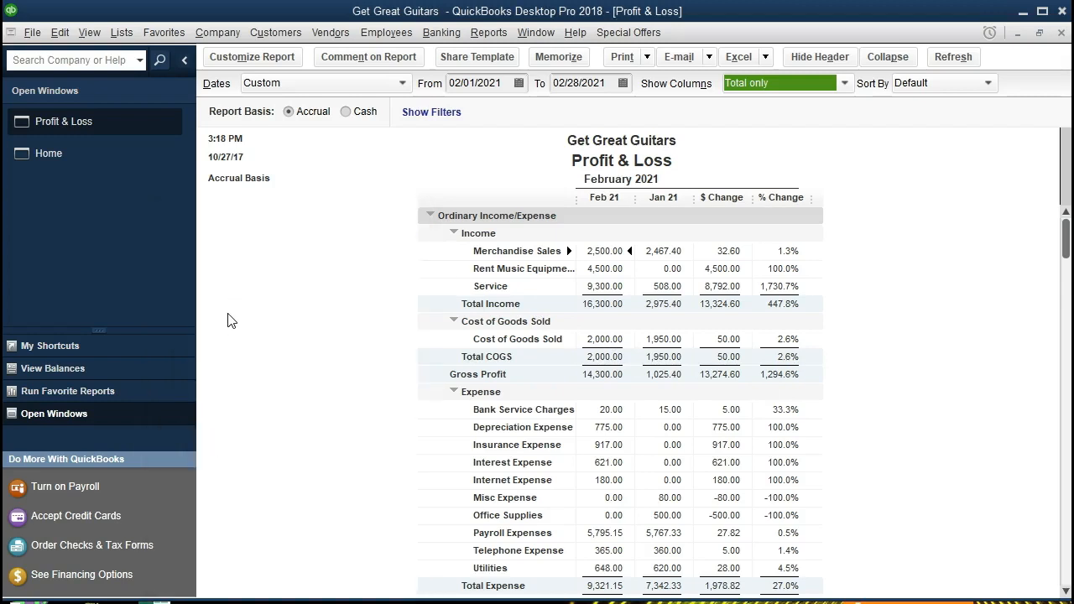
In the report's header settings, hide the Date Prepared, Time Prepared and Report Basis items
{"action": "left_click", "coordinate": [281, 69]}
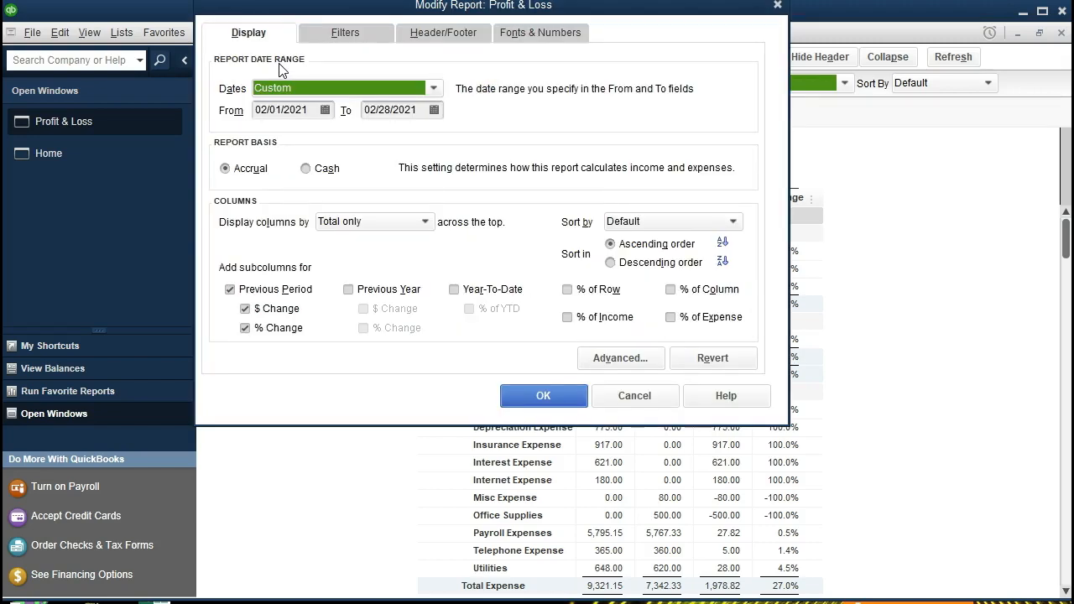
{"action": "left_click", "coordinate": [416, 38]}
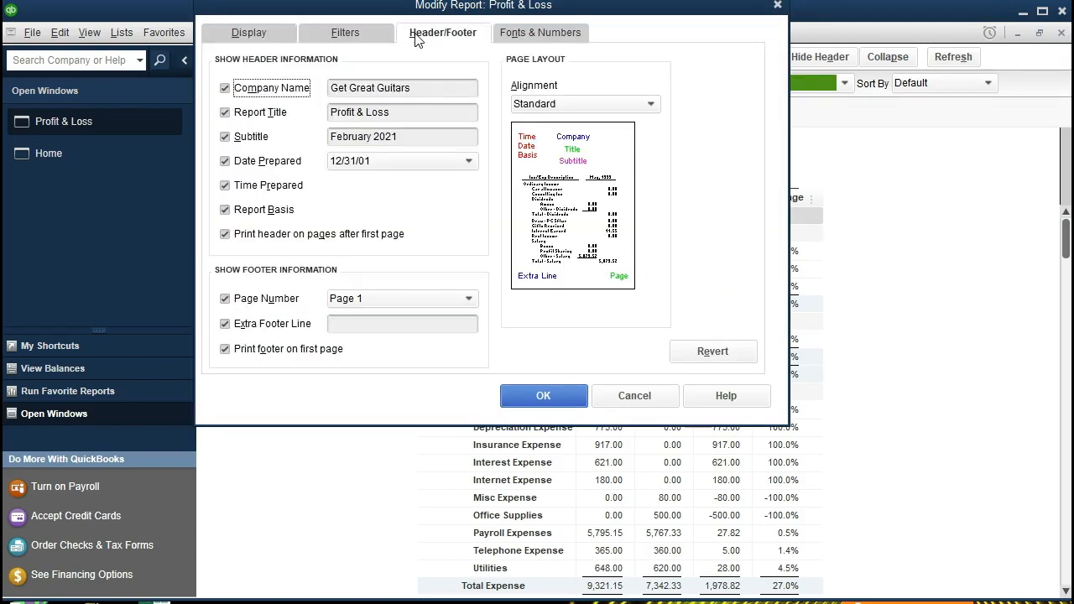
{"action": "left_click", "coordinate": [225, 163]}
{"action": "left_click", "coordinate": [225, 185]}
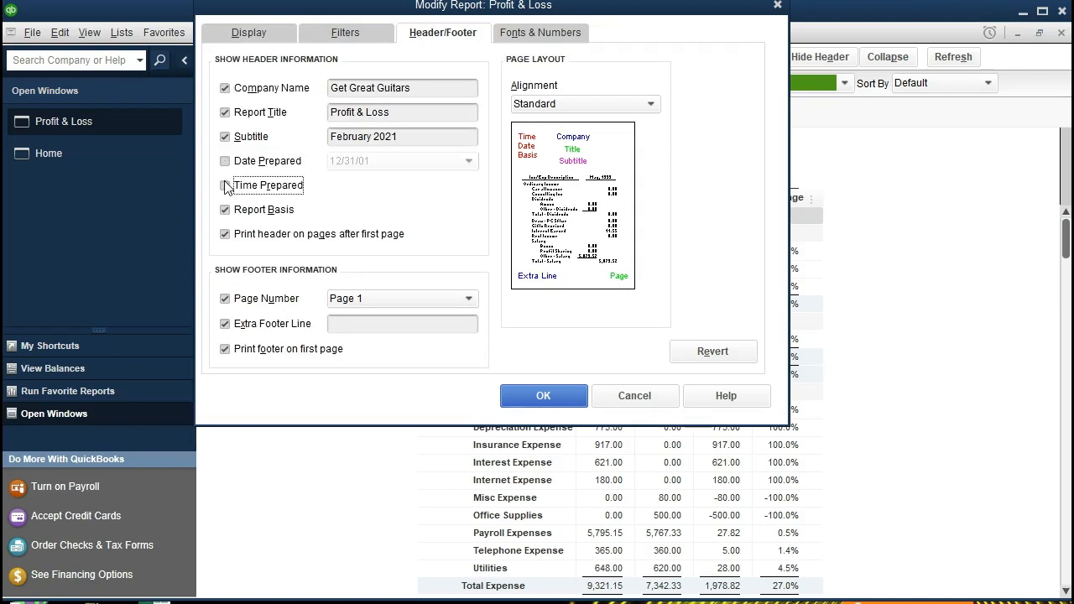
{"action": "left_click", "coordinate": [235, 214]}
{"action": "left_click_drag", "start_coordinate": [611, 8], "coordinate": [720, 136]}
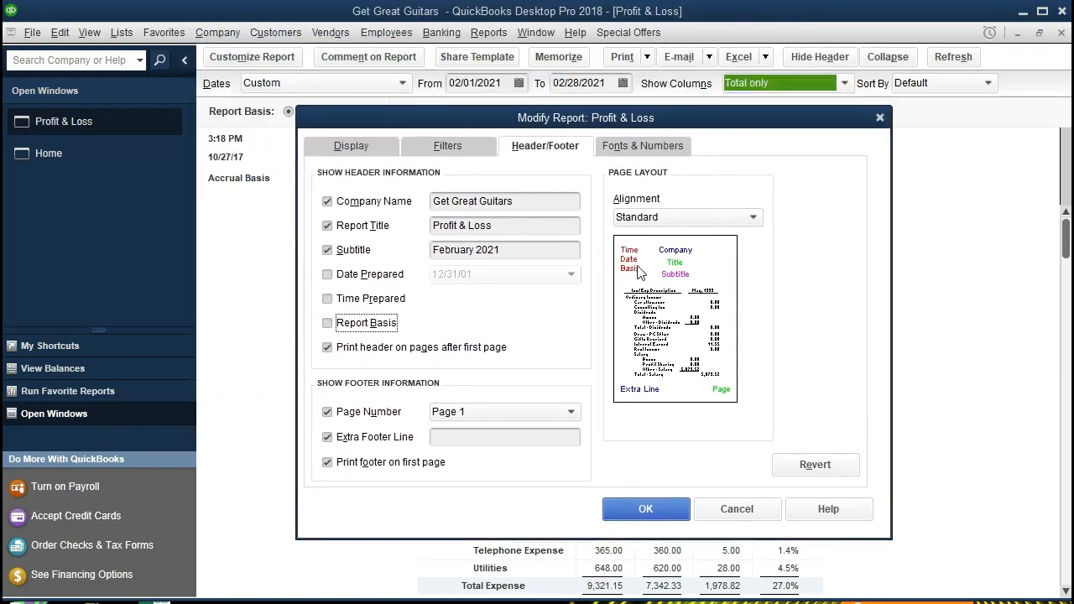
Enter the preparer's full name as the extra footer line and apply the customization
{"action": "left_click", "coordinate": [451, 436]}
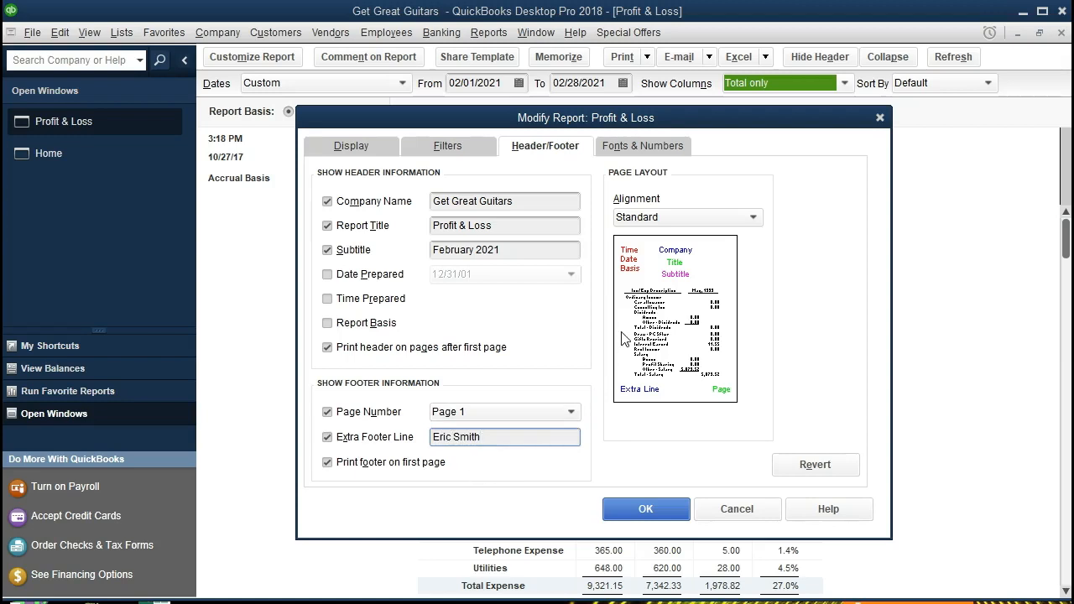
{"action": "left_click", "coordinate": [662, 506]}
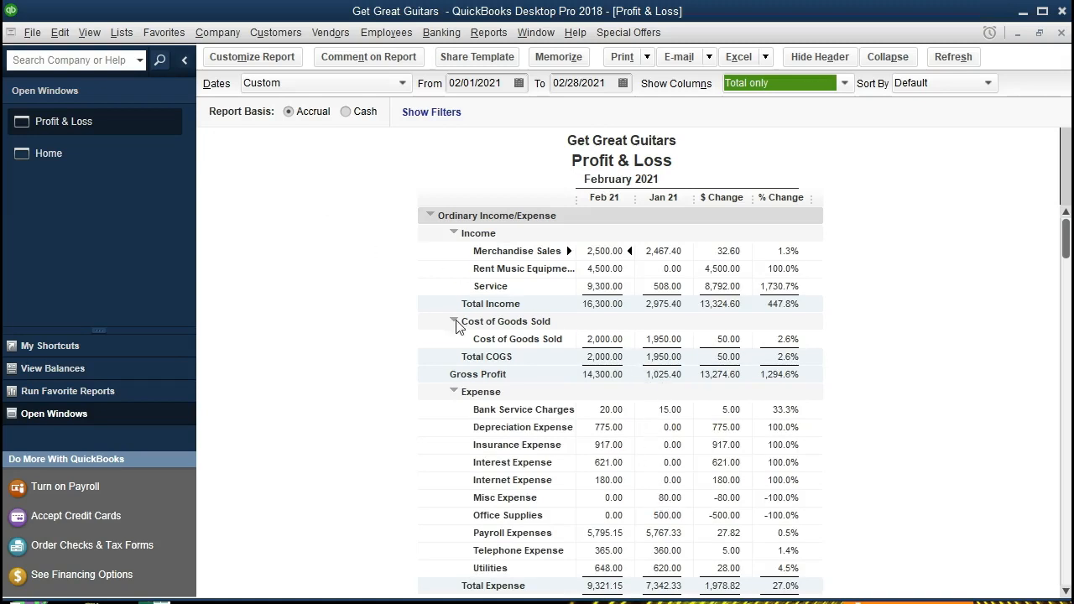
Start sending the report to Excel as a new worksheet in an existing workbook
{"action": "scroll", "coordinate": [457, 326], "scroll_direction": "down", "scroll_amount": 3}
{"action": "scroll", "coordinate": [457, 326], "scroll_direction": "up", "scroll_amount": 3}
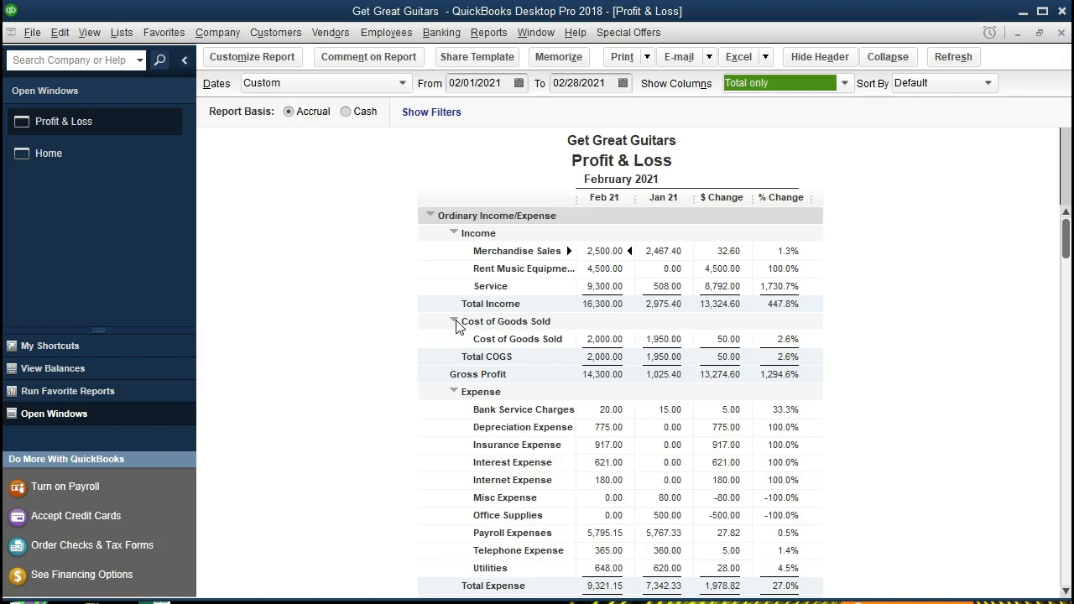
{"action": "left_click", "coordinate": [766, 57]}
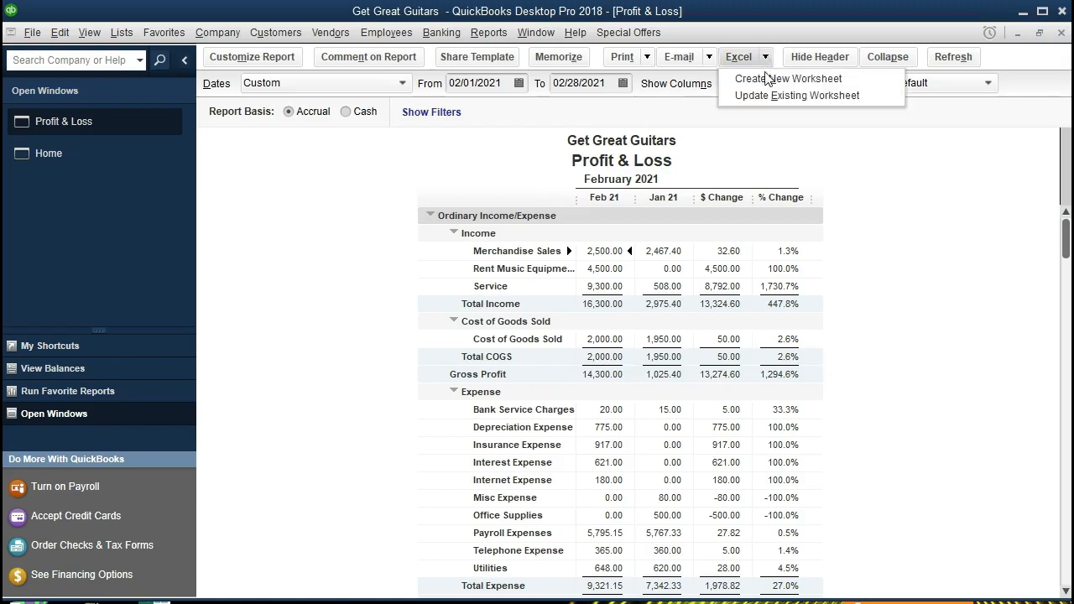
{"action": "left_click", "coordinate": [862, 81]}
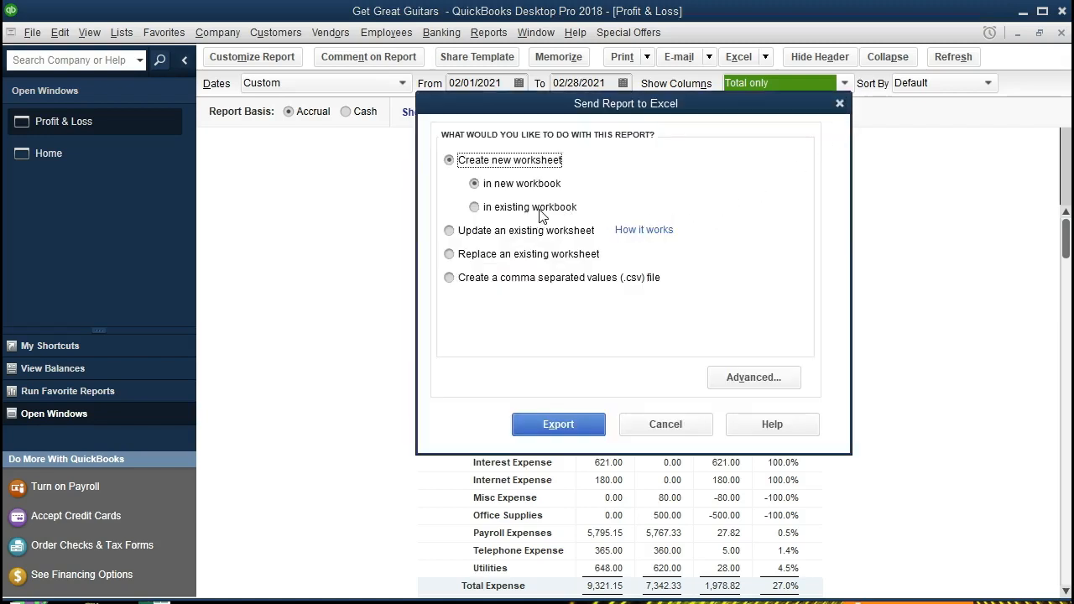
{"action": "left_click", "coordinate": [475, 208]}
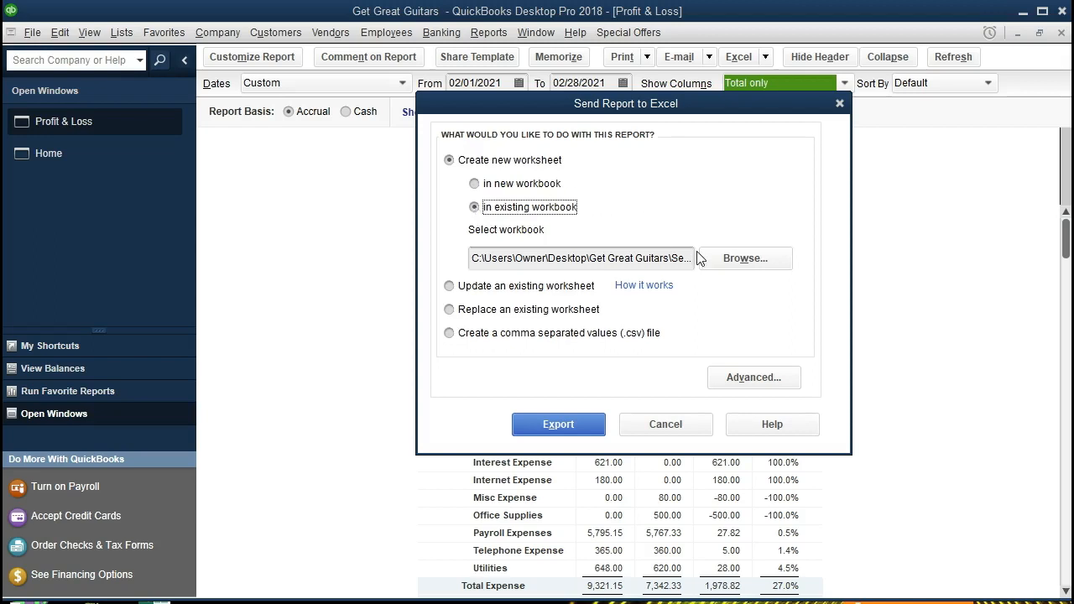
Browse to the Get Great Guitars > Section 3 folder and select the Section 3 Reports workbook
{"action": "left_click", "coordinate": [713, 267]}
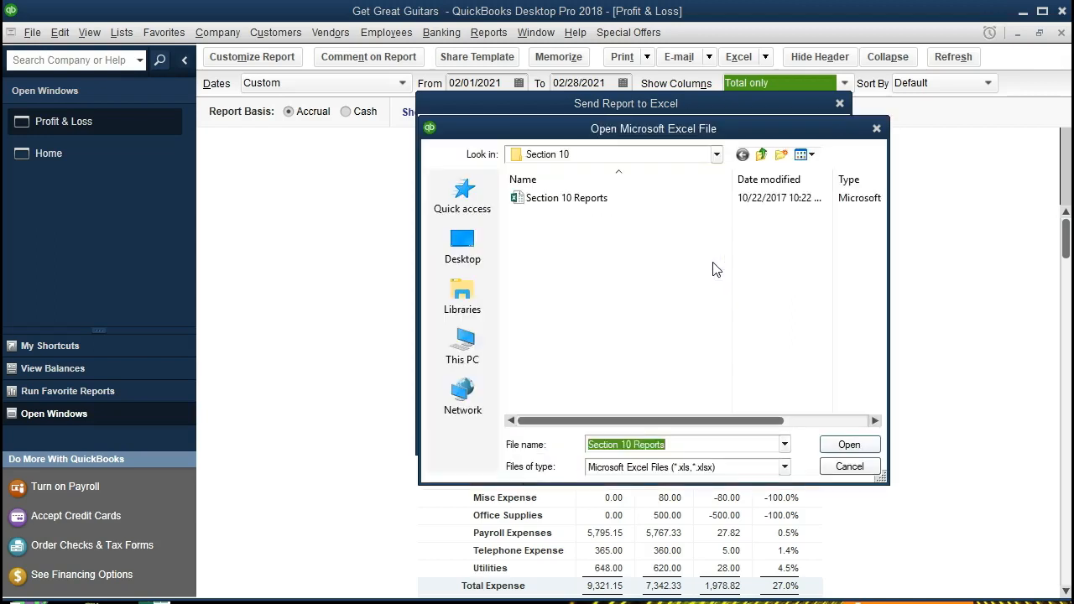
{"action": "left_click", "coordinate": [715, 155]}
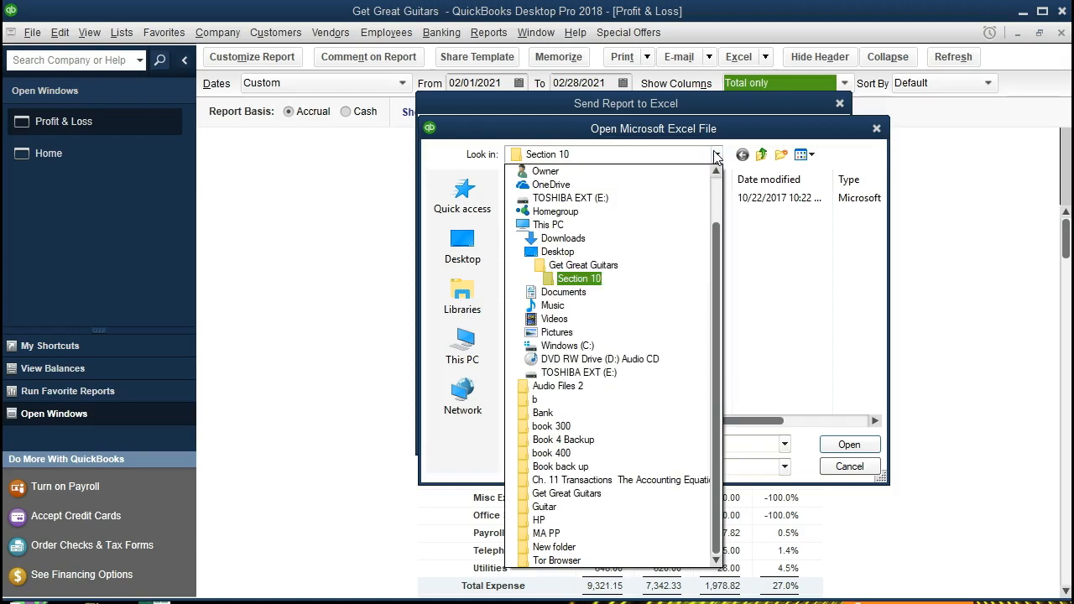
{"action": "left_click", "coordinate": [657, 268]}
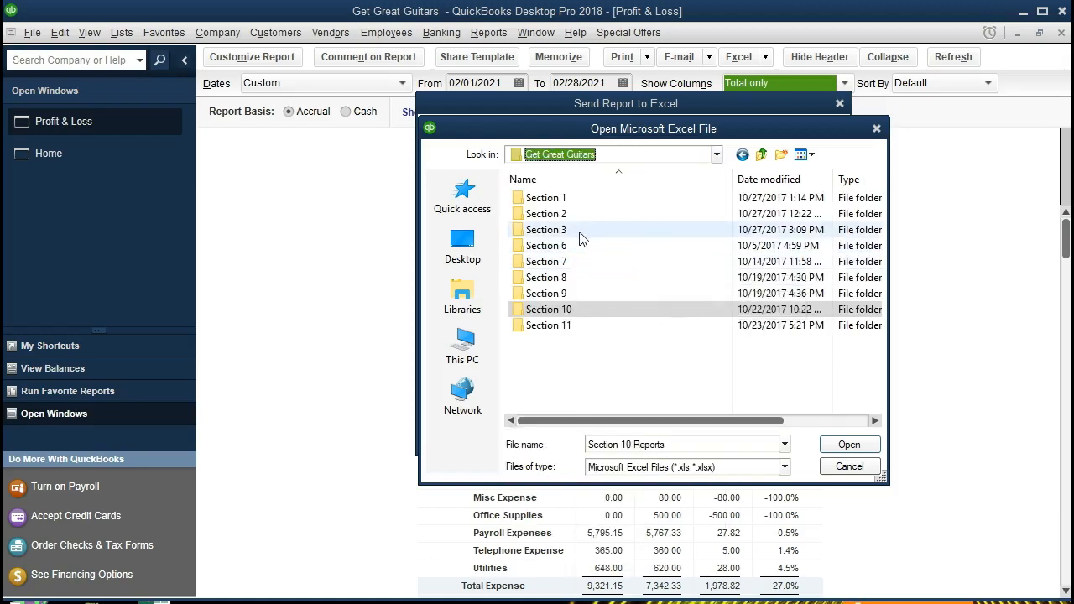
{"action": "double_click", "coordinate": [570, 238]}
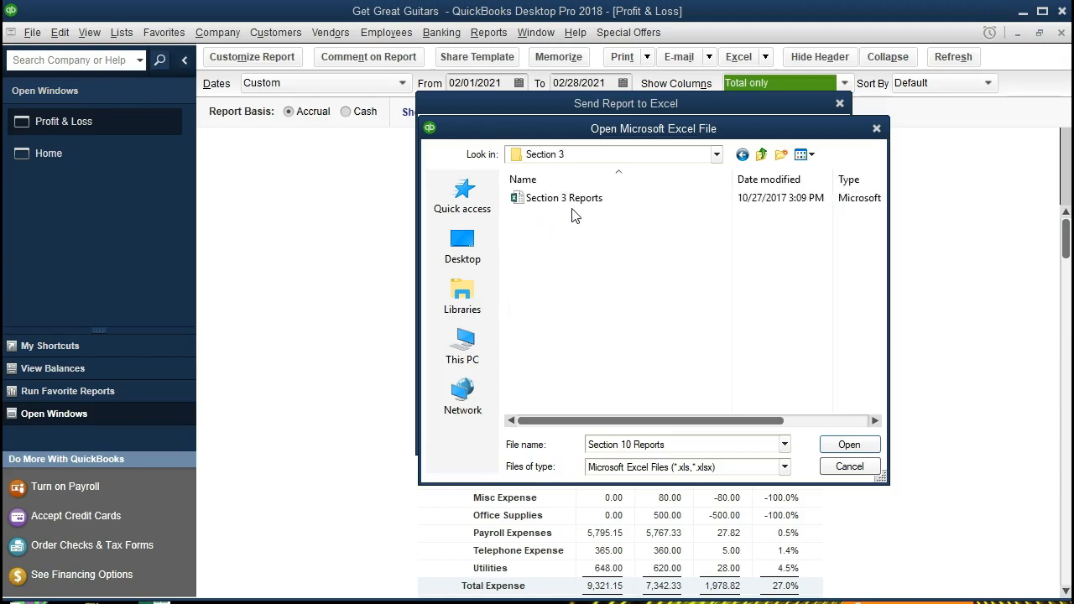
{"action": "left_click", "coordinate": [579, 202]}
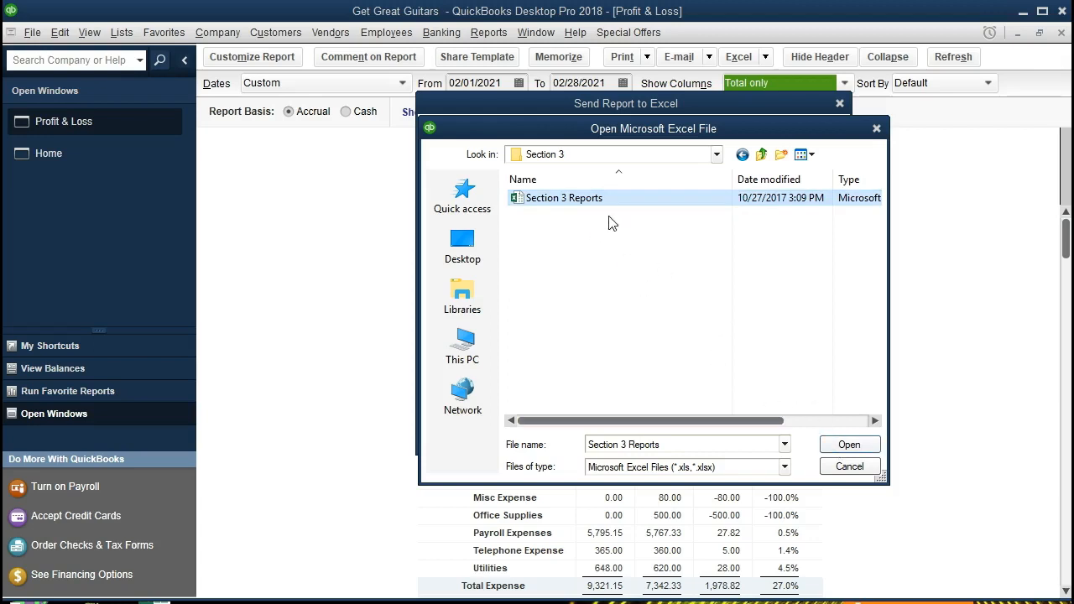
{"action": "double_click", "coordinate": [601, 206]}
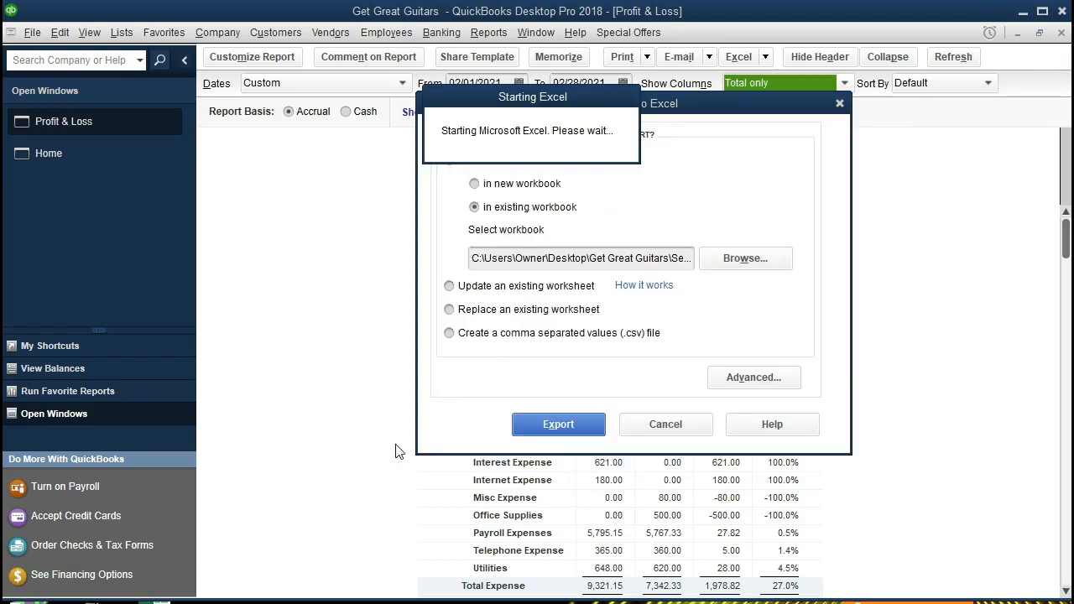
Export the report to the workbook and move the new worksheet to follow the Income Stmt sheet
{"action": "left_click", "coordinate": [524, 424]}
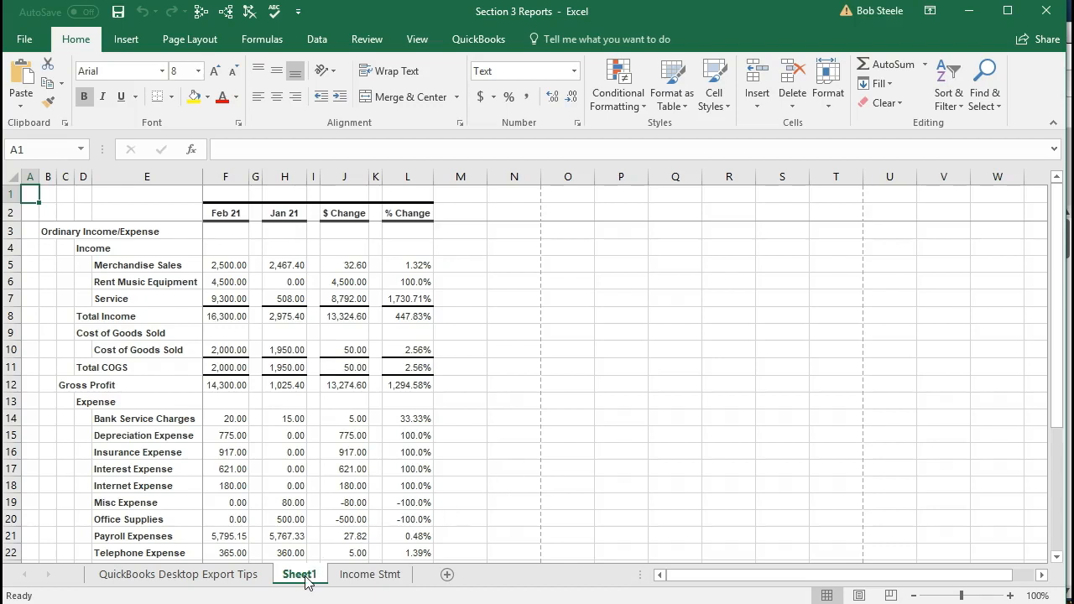
{"action": "left_click", "coordinate": [348, 576]}
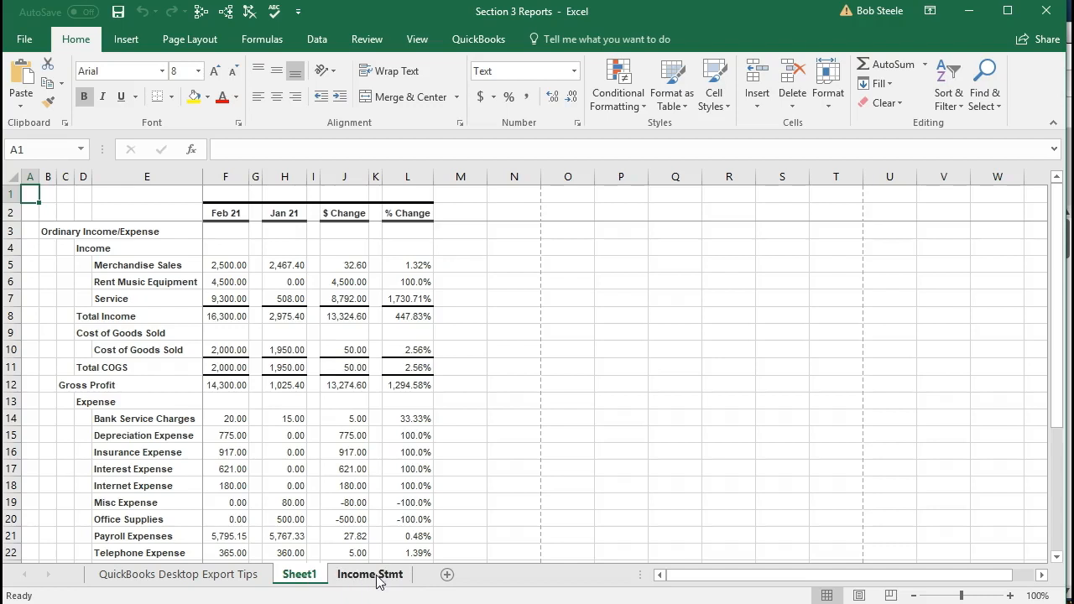
{"action": "left_click", "coordinate": [298, 576]}
{"action": "left_click_drag", "start_coordinate": [297, 577], "coordinate": [431, 580]}
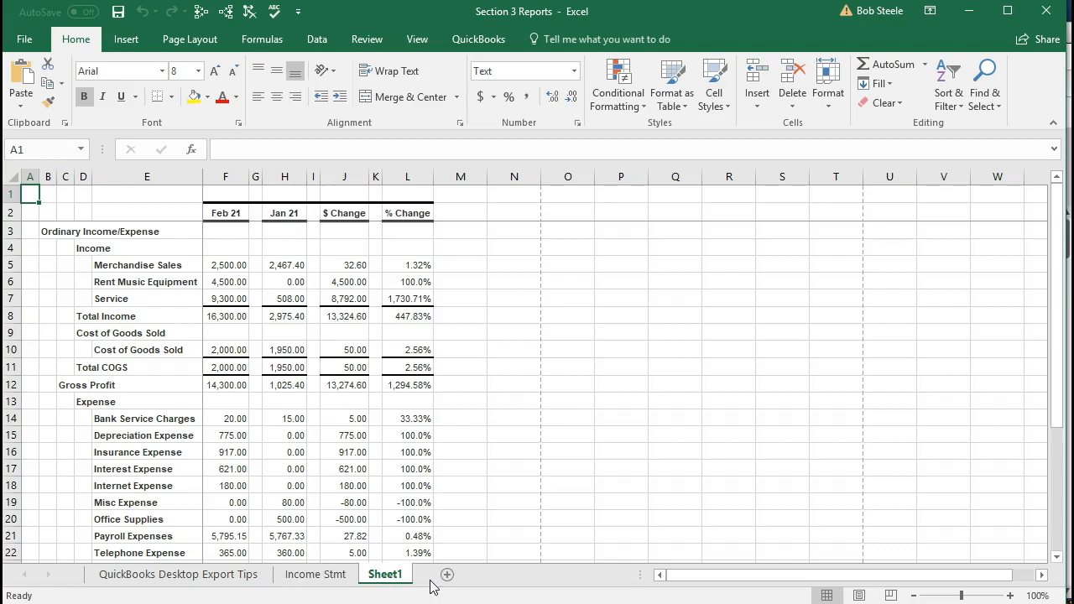
Rename the new worksheet as Comp P&L
{"action": "double_click", "coordinate": [394, 576]}
{"action": "key", "text": "Return"}
{"action": "type", "text": "Comp"}
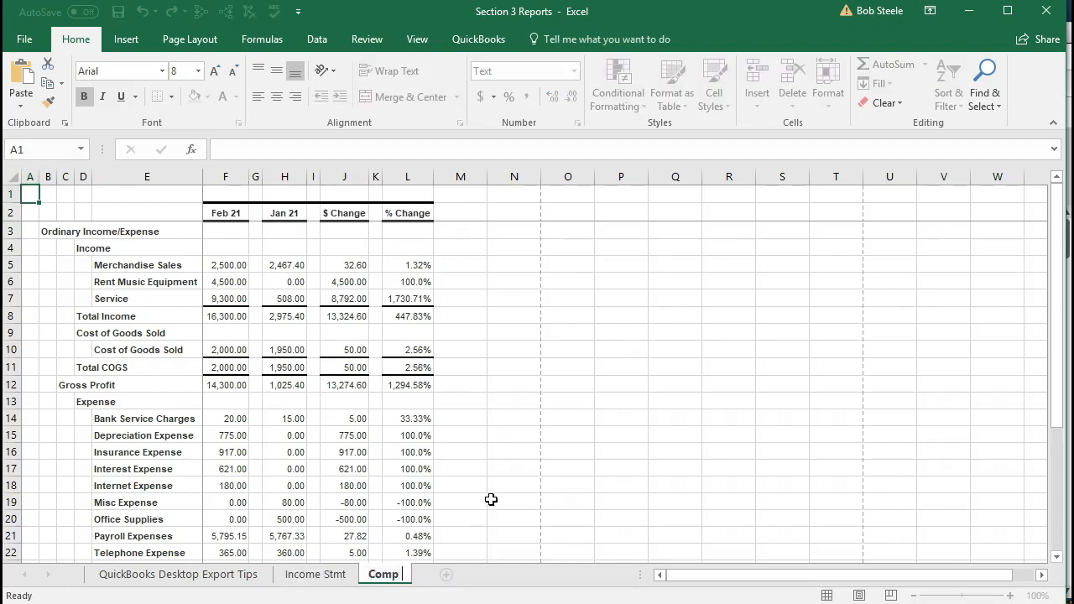
{"action": "type", "text": " P&L"}
{"action": "left_click", "coordinate": [491, 499]}
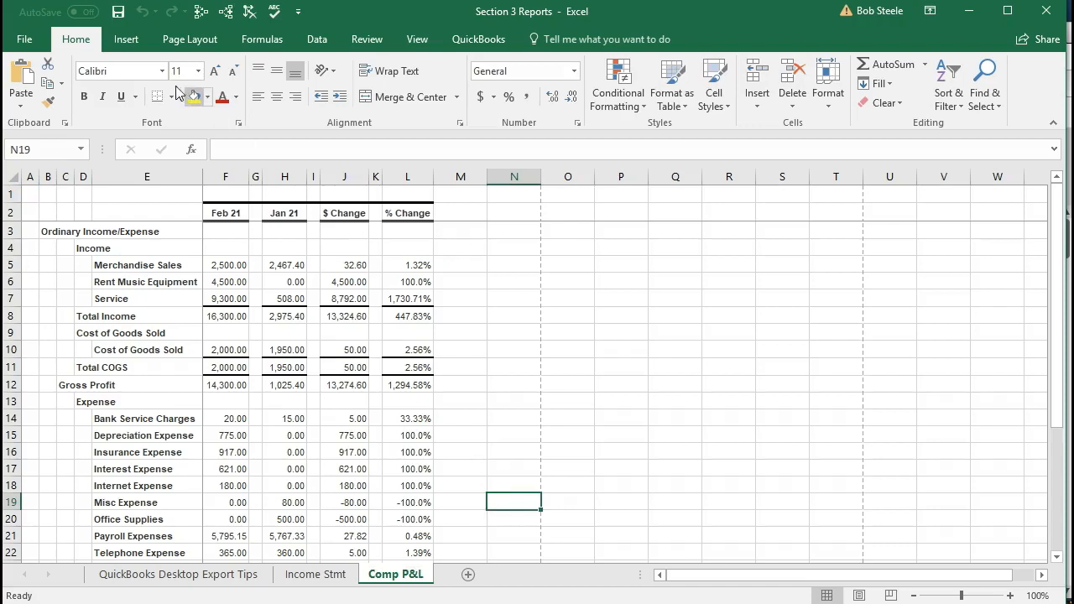
Review the worksheet in Page Layout view and switch back to Normal view
{"action": "left_click", "coordinate": [416, 38]}
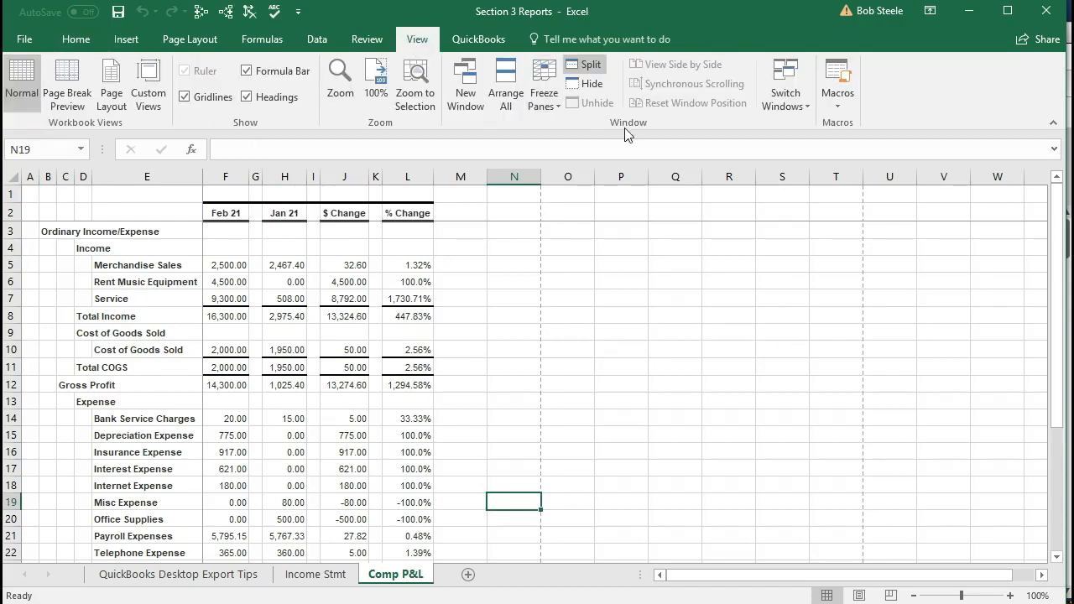
{"action": "left_click", "coordinate": [597, 72]}
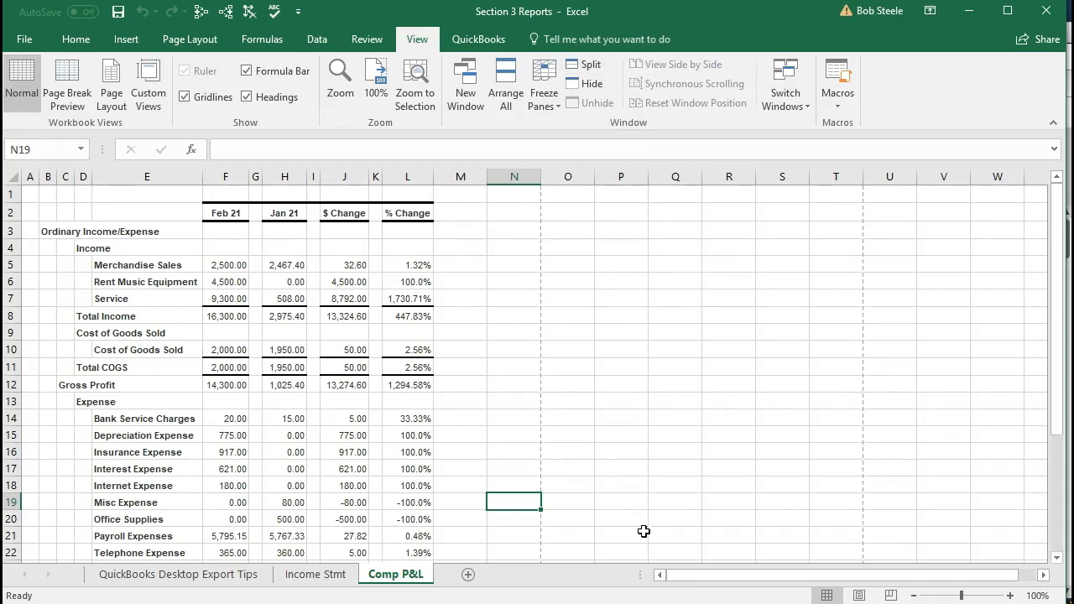
{"action": "left_click", "coordinate": [859, 596]}
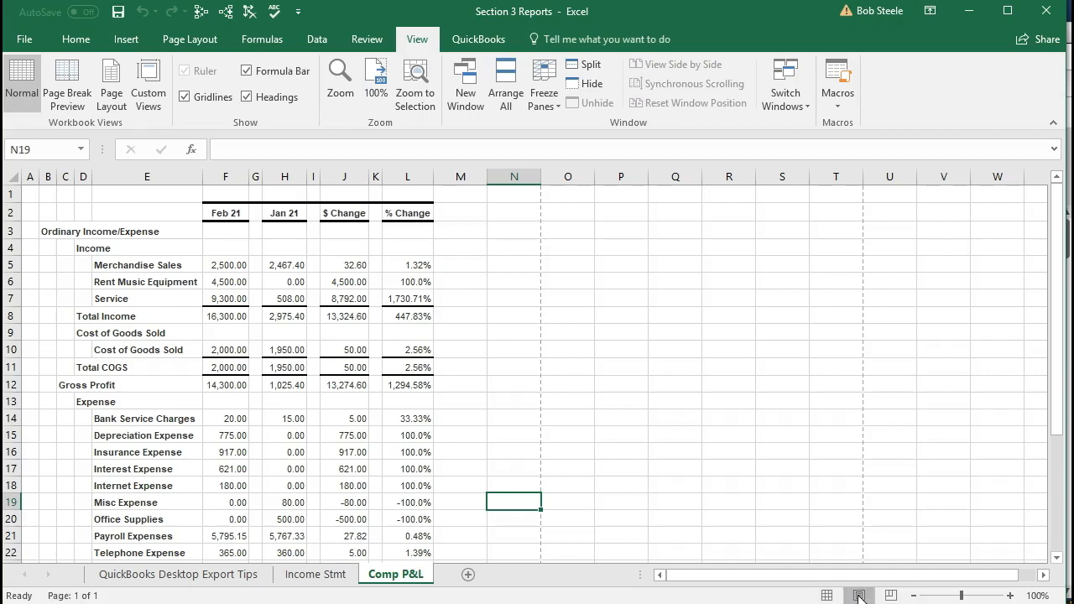
{"action": "scroll", "coordinate": [503, 417], "scroll_direction": "up", "scroll_amount": 2}
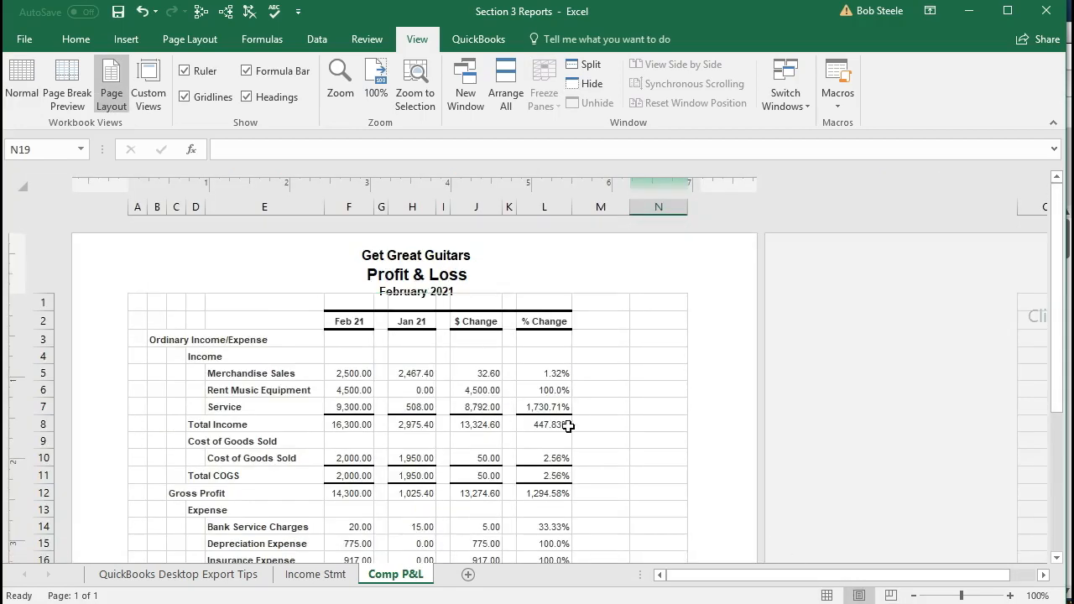
{"action": "scroll", "coordinate": [566, 426], "scroll_direction": "down", "scroll_amount": 5}
{"action": "scroll", "coordinate": [568, 426], "scroll_direction": "down", "scroll_amount": 3}
{"action": "scroll", "coordinate": [569, 425], "scroll_direction": "down", "scroll_amount": 4}
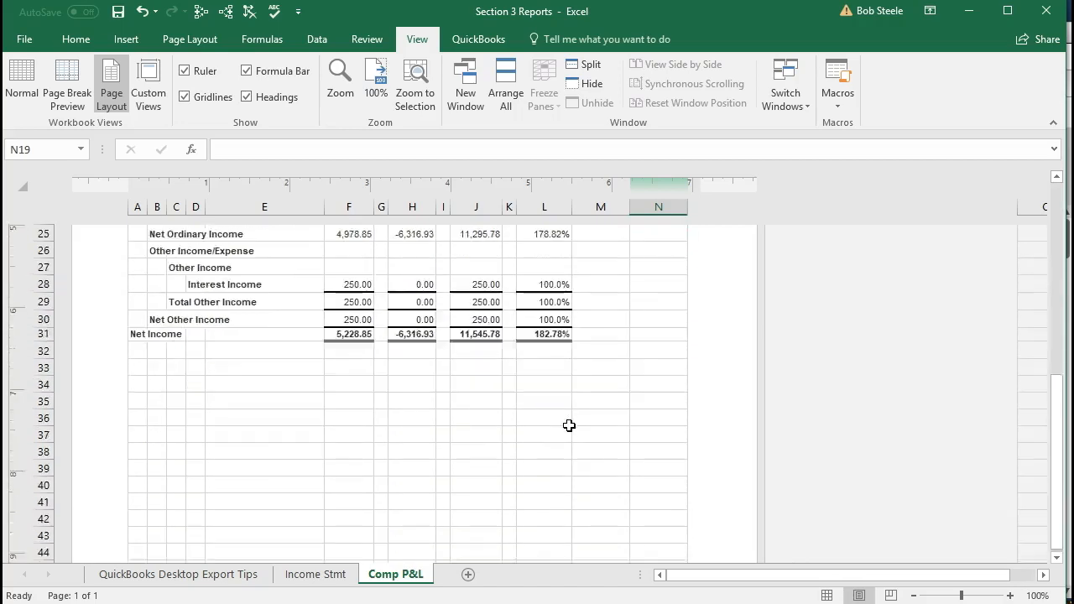
{"action": "scroll", "coordinate": [569, 426], "scroll_direction": "up", "scroll_amount": 5}
{"action": "scroll", "coordinate": [569, 426], "scroll_direction": "up", "scroll_amount": 6}
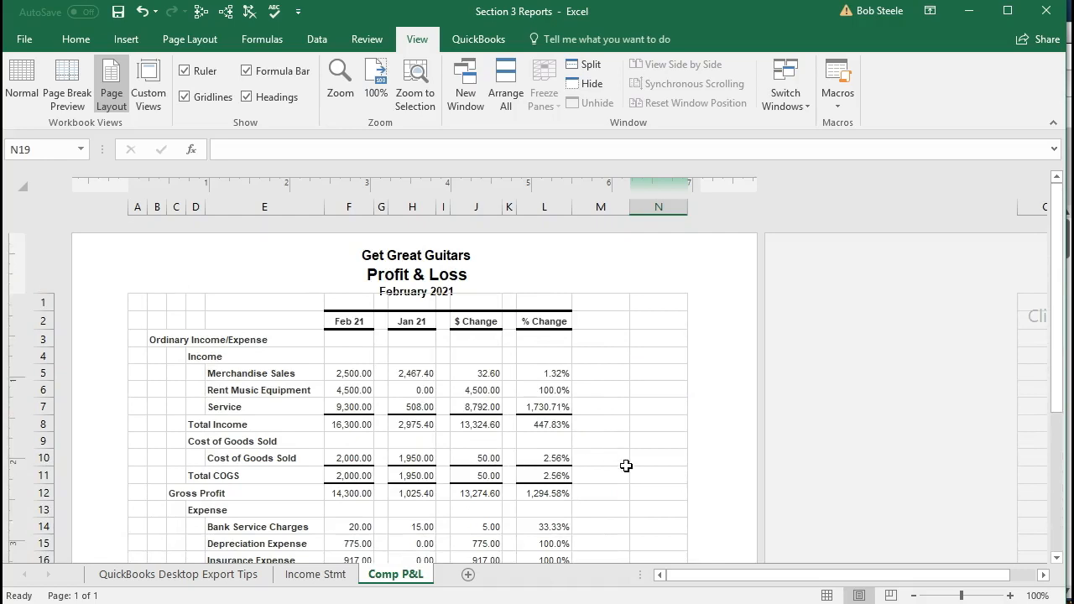
{"action": "left_click", "coordinate": [826, 595]}
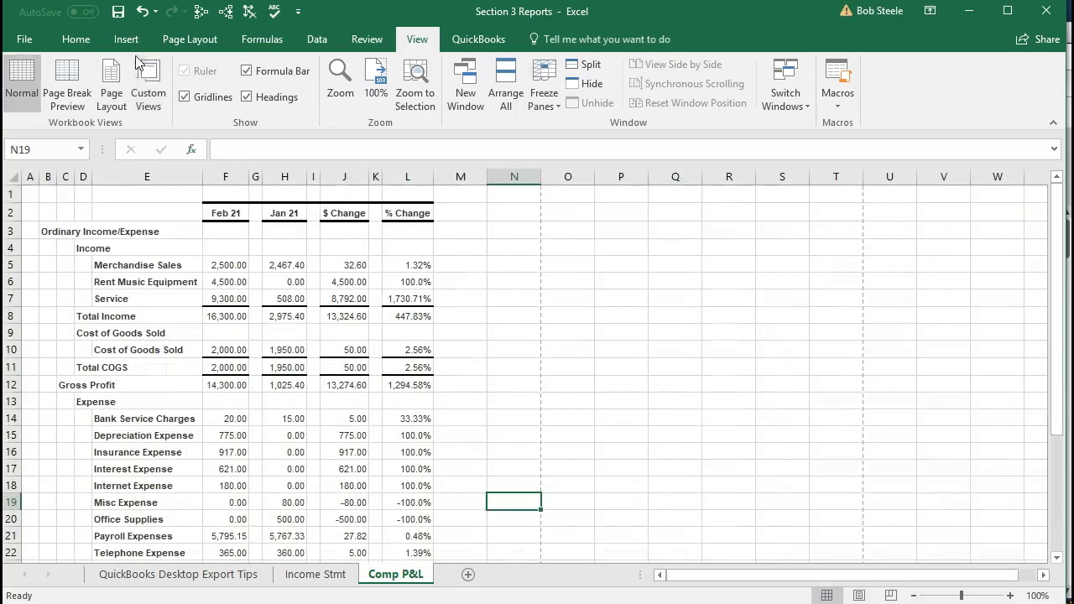
Save the workbook as a macro-free workbook and close Excel
{"action": "left_click", "coordinate": [119, 12]}
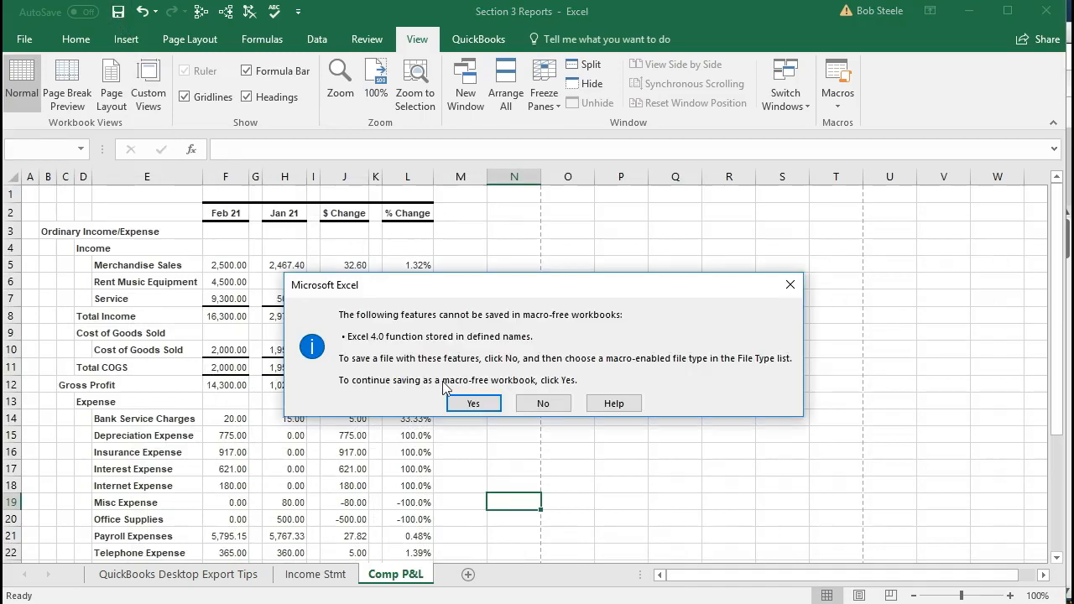
{"action": "left_click", "coordinate": [466, 403]}
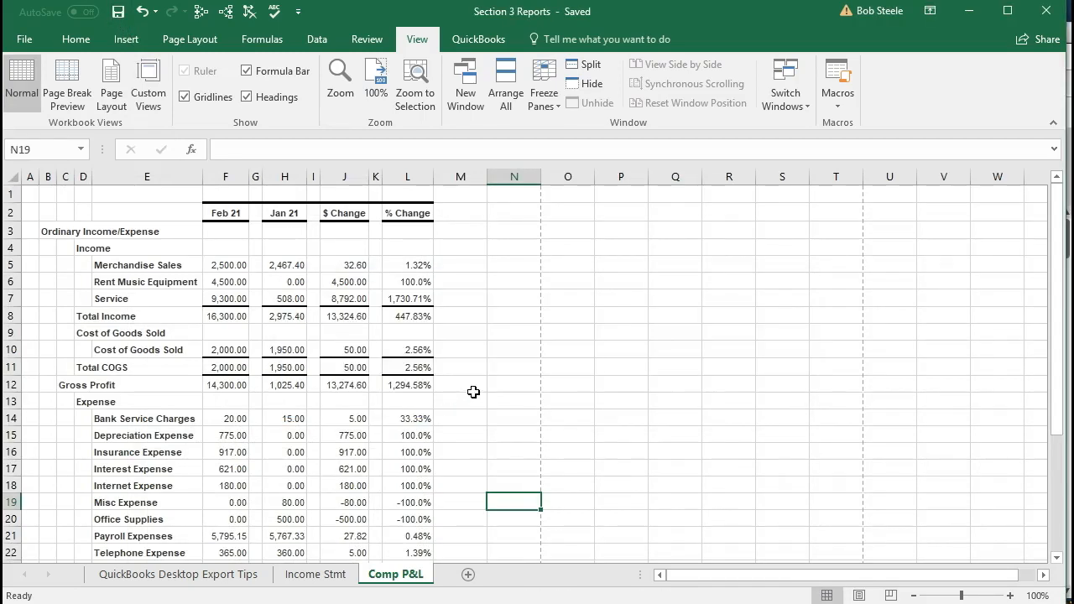
{"action": "left_click", "coordinate": [1046, 20]}
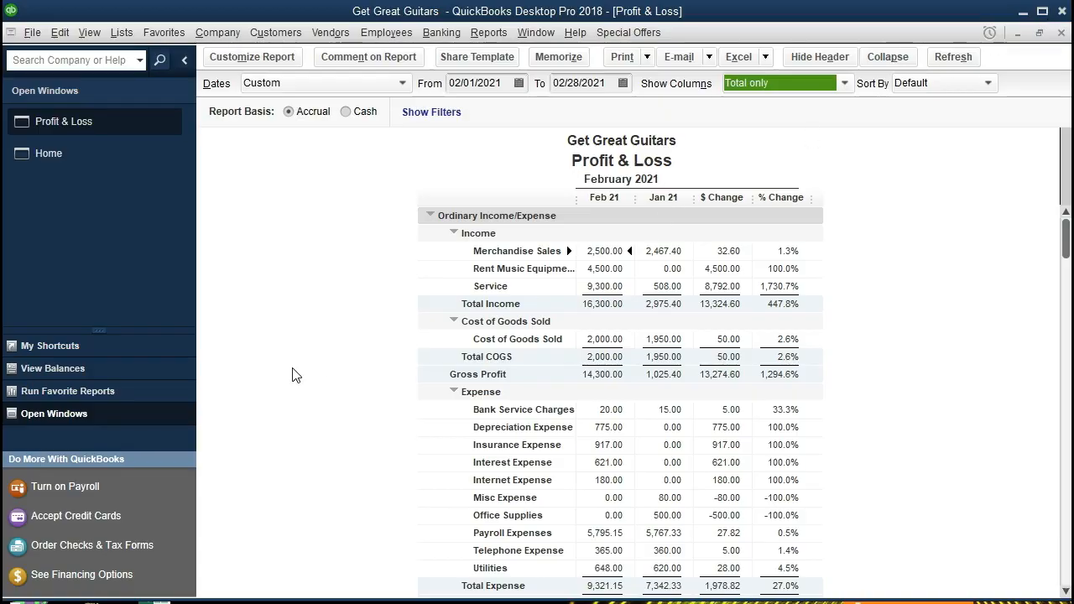